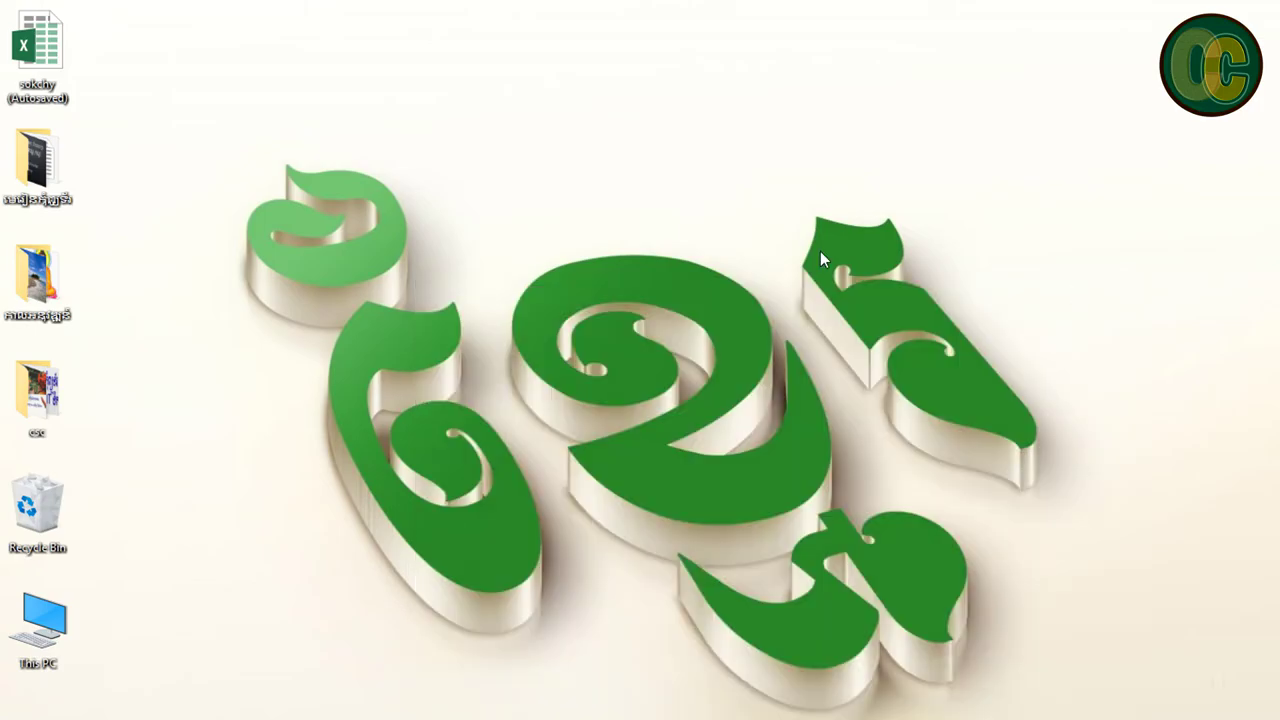
Refresh the desktop several times from its right-click menu
{"action": "right_click", "coordinate": [628, 114]}
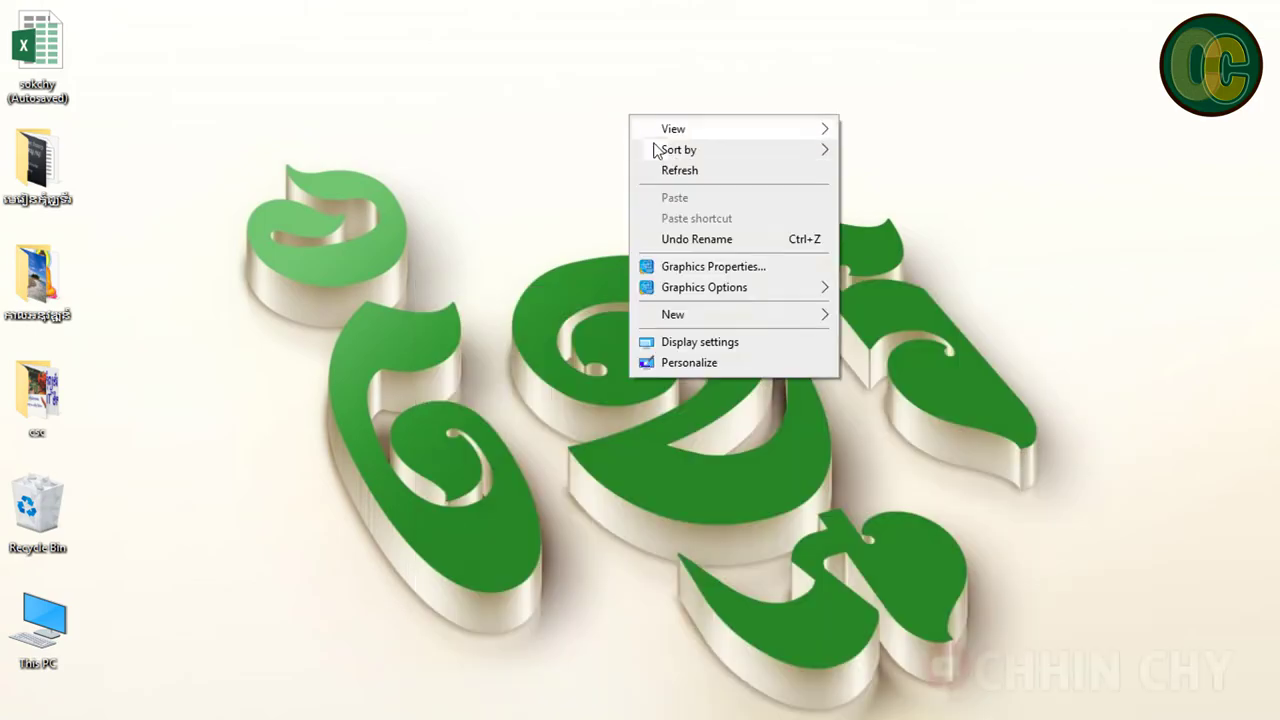
{"action": "left_click", "coordinate": [670, 171]}
{"action": "right_click", "coordinate": [396, 139]}
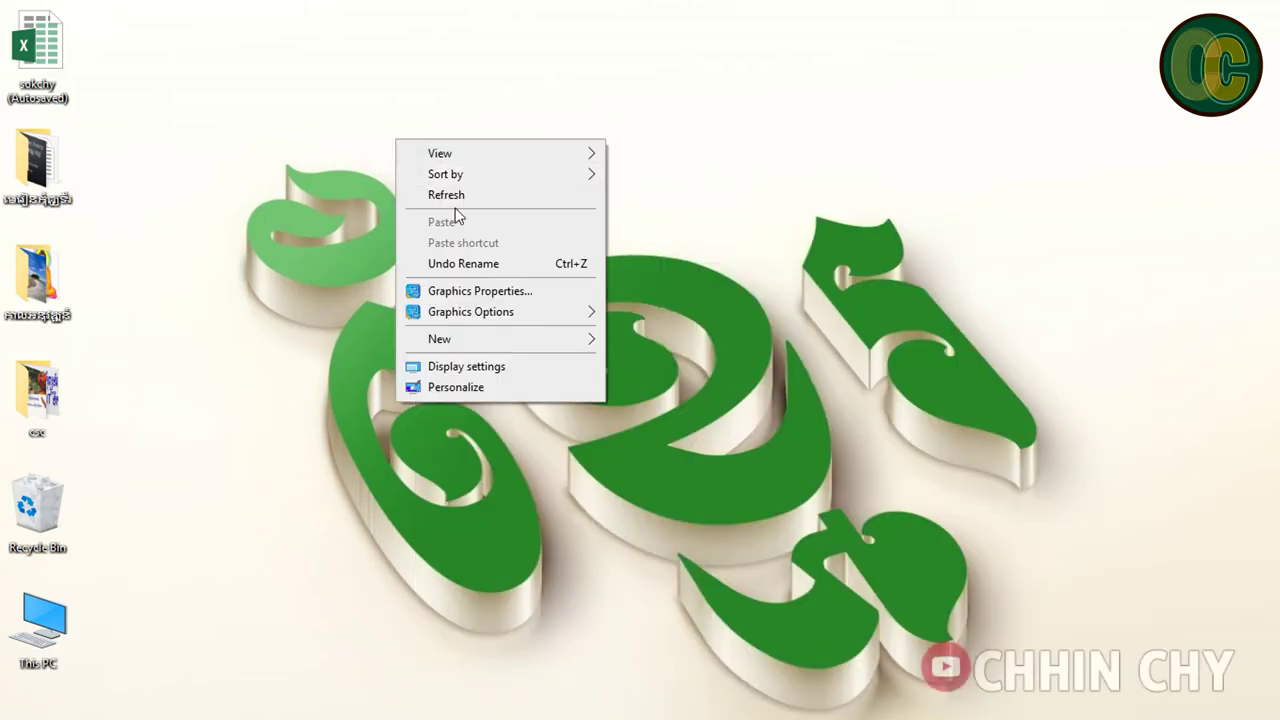
{"action": "left_click", "coordinate": [447, 196]}
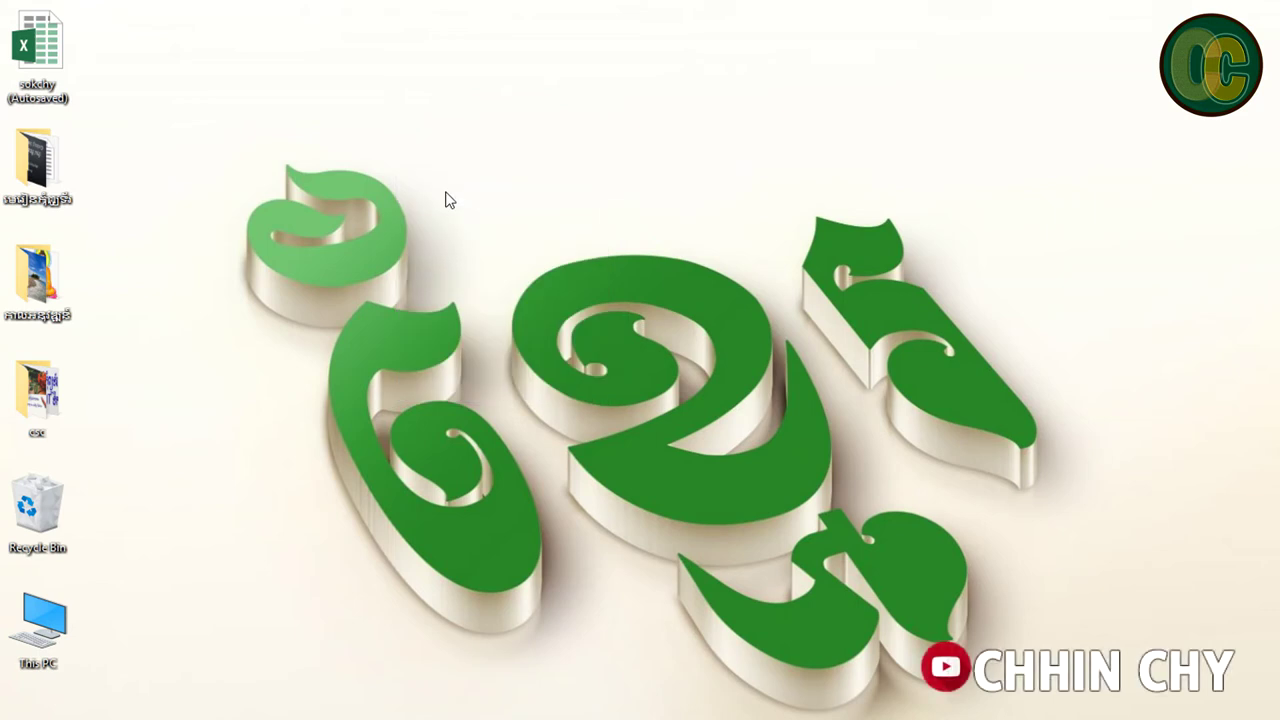
{"action": "right_click", "coordinate": [481, 170]}
{"action": "left_click", "coordinate": [545, 229]}
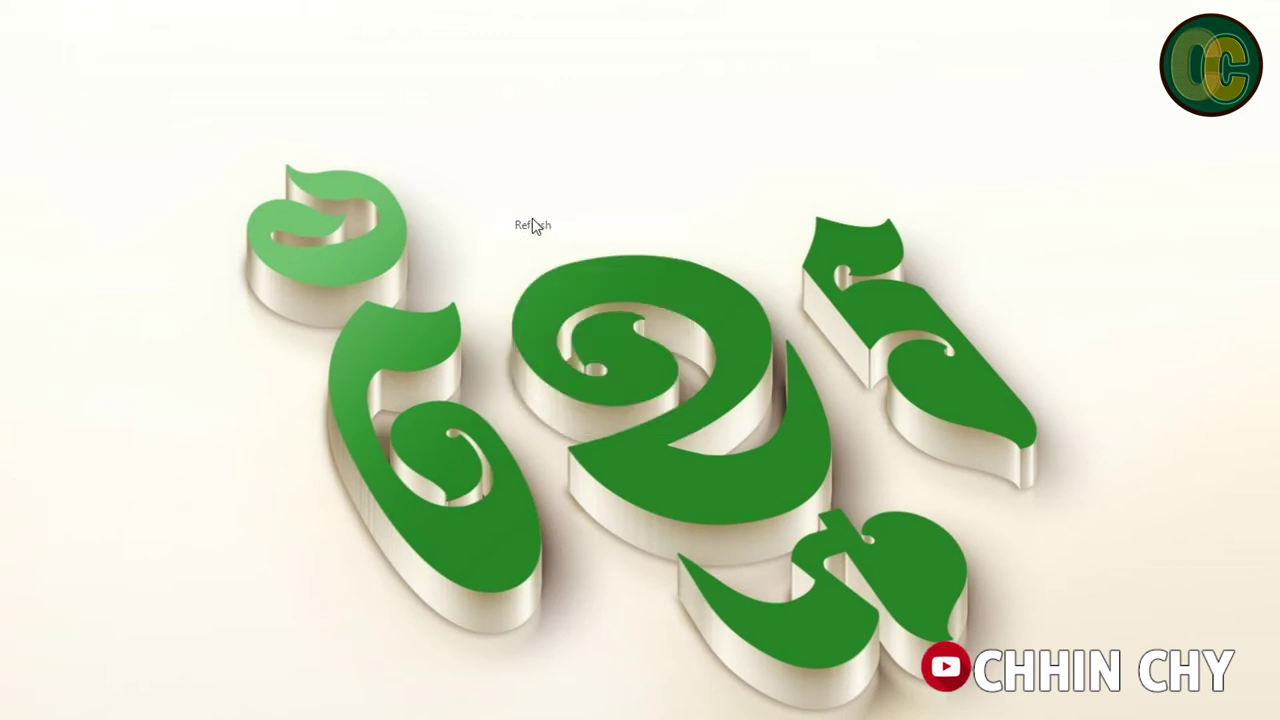
{"action": "right_click", "coordinate": [481, 165]}
{"action": "left_click", "coordinate": [532, 203]}
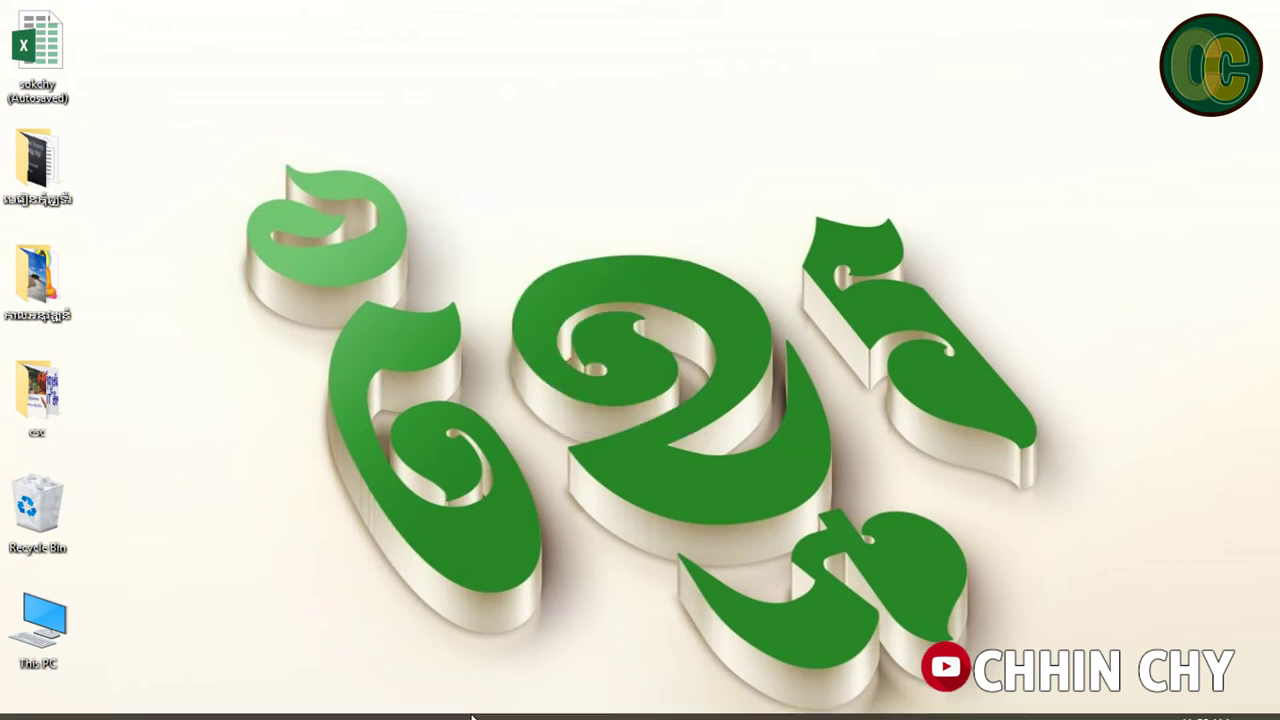
Bring Photoshop to the front and browse the Eraser and fill tool variants
{"action": "left_click", "coordinate": [437, 704]}
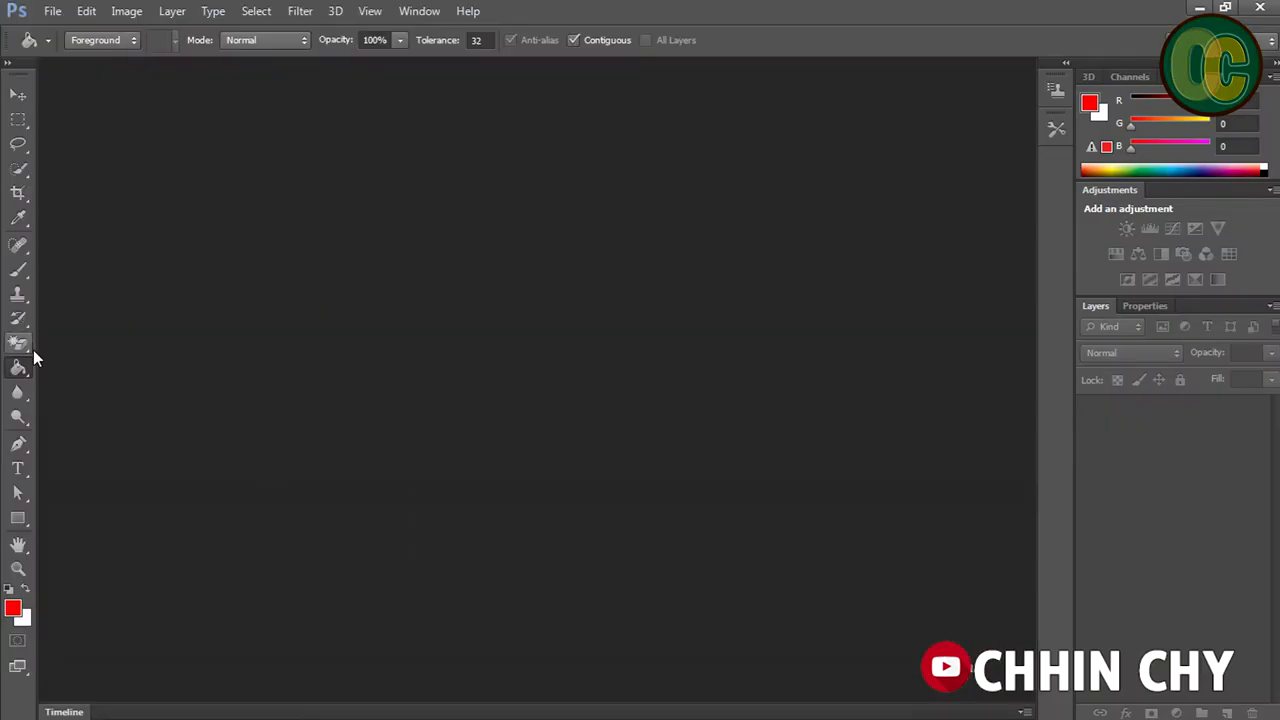
{"action": "left_click", "coordinate": [28, 343]}
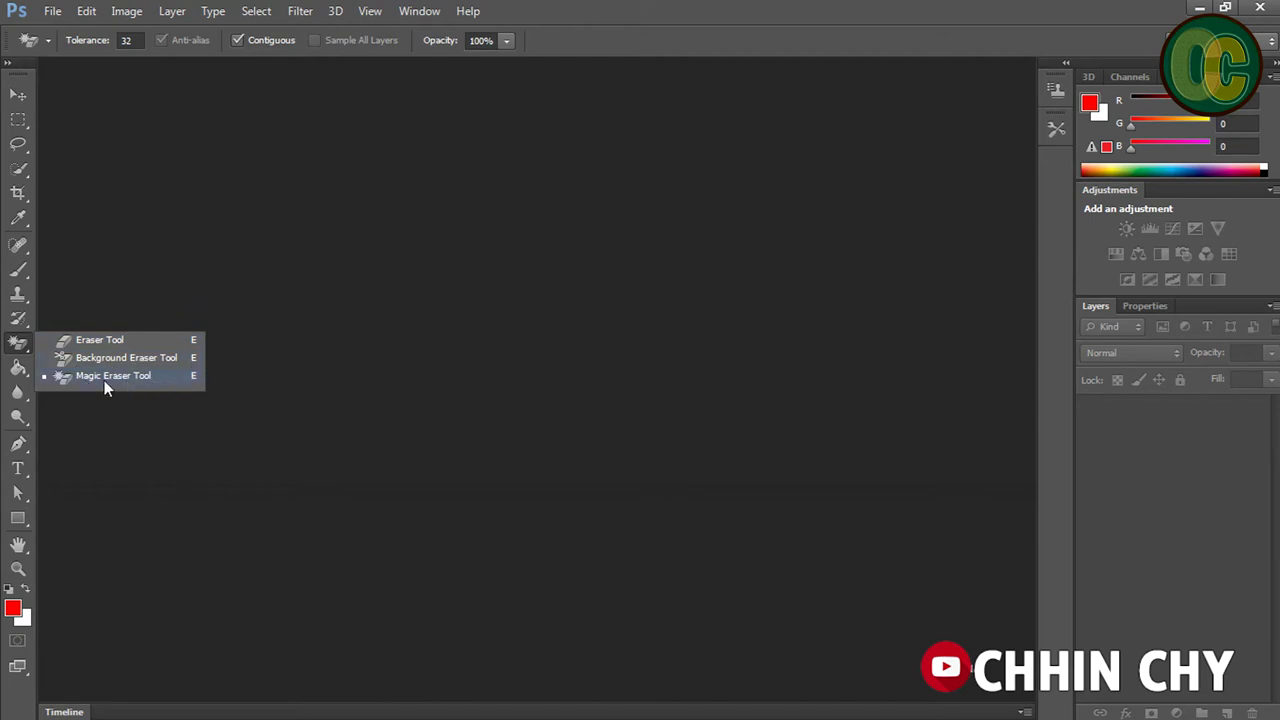
{"action": "left_click", "coordinate": [20, 372]}
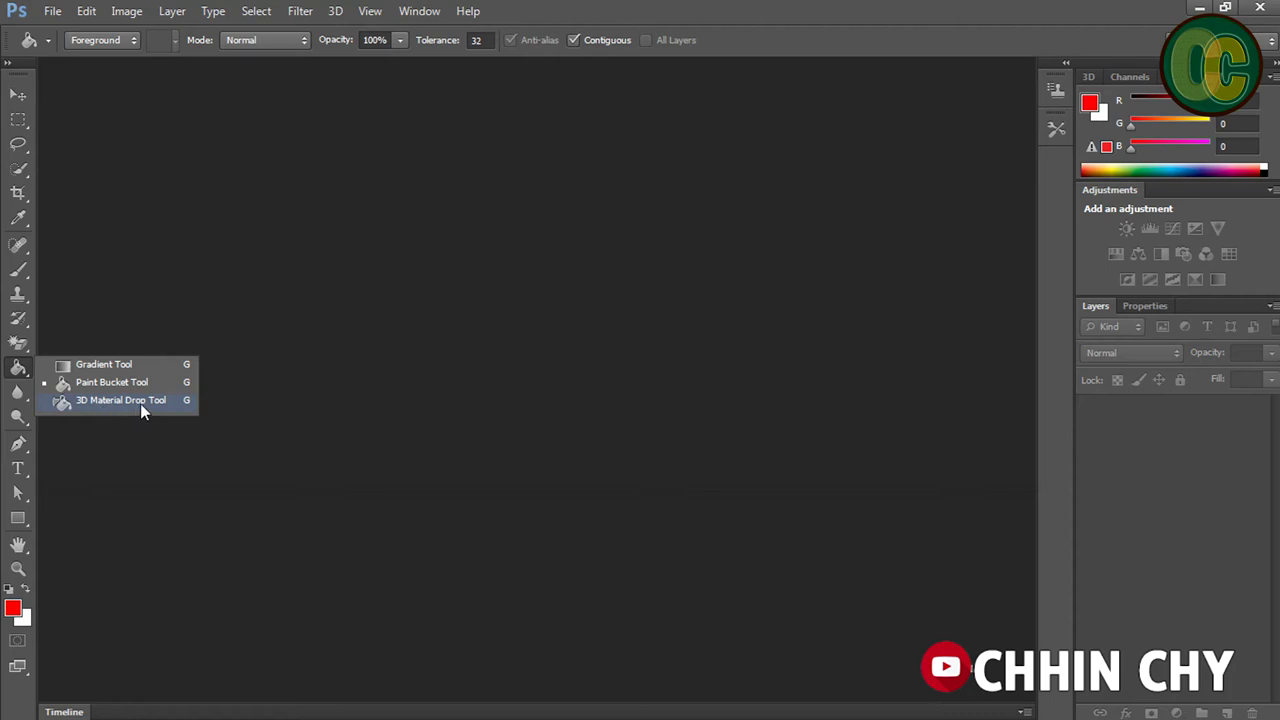
{"action": "left_click", "coordinate": [140, 403]}
Try the Gradient Tool, then select the Move tool and open the File menu
{"action": "right_click", "coordinate": [18, 372]}
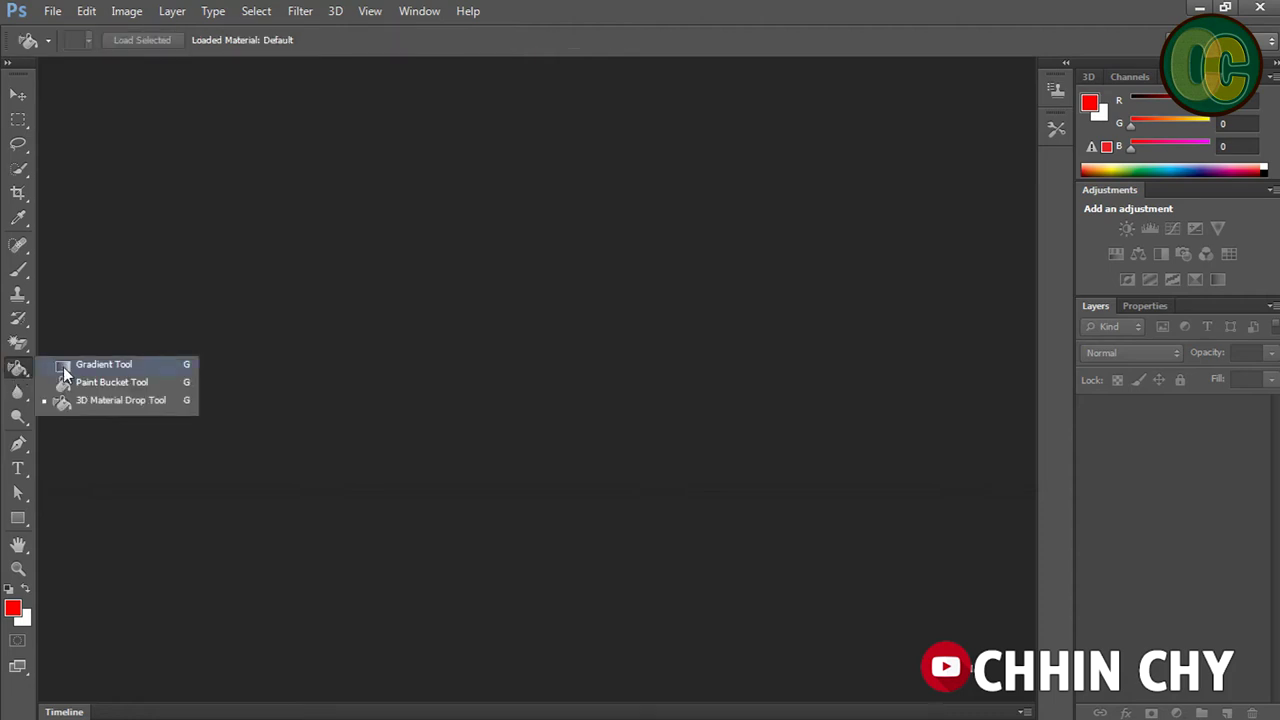
{"action": "left_click", "coordinate": [106, 363]}
{"action": "right_click", "coordinate": [18, 368]}
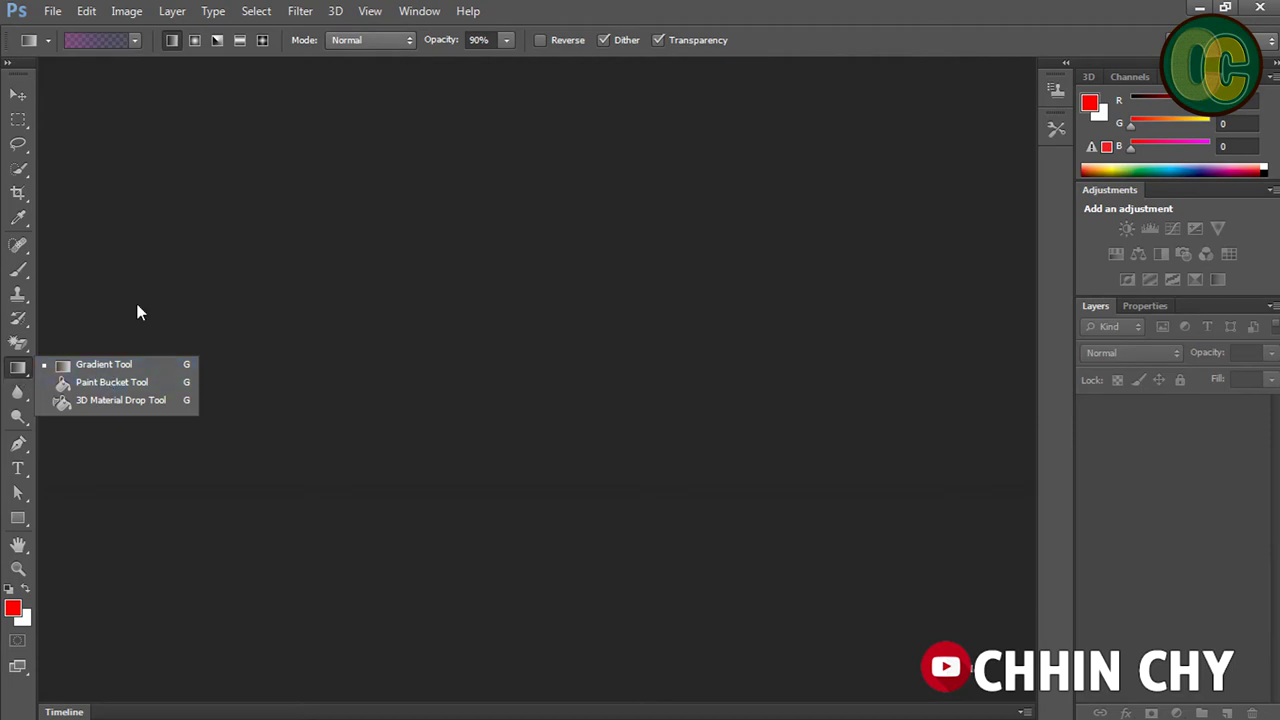
{"action": "left_click", "coordinate": [18, 96]}
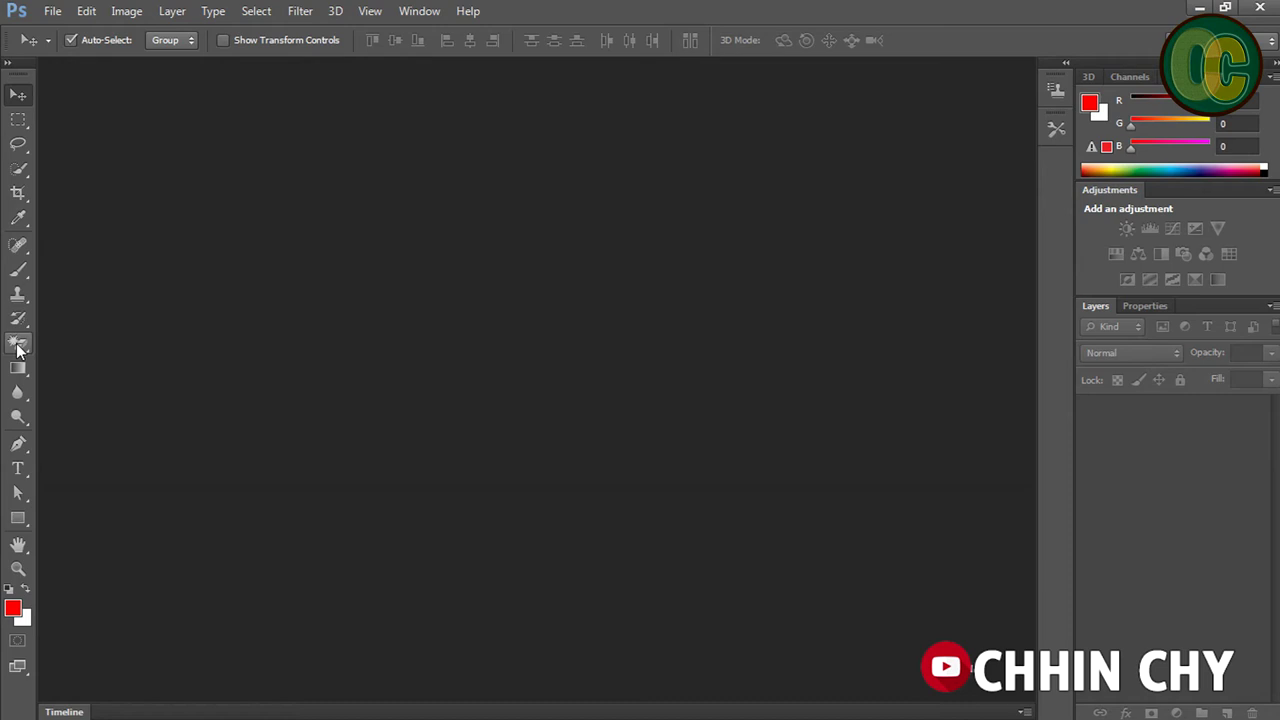
{"action": "left_click", "coordinate": [52, 11]}
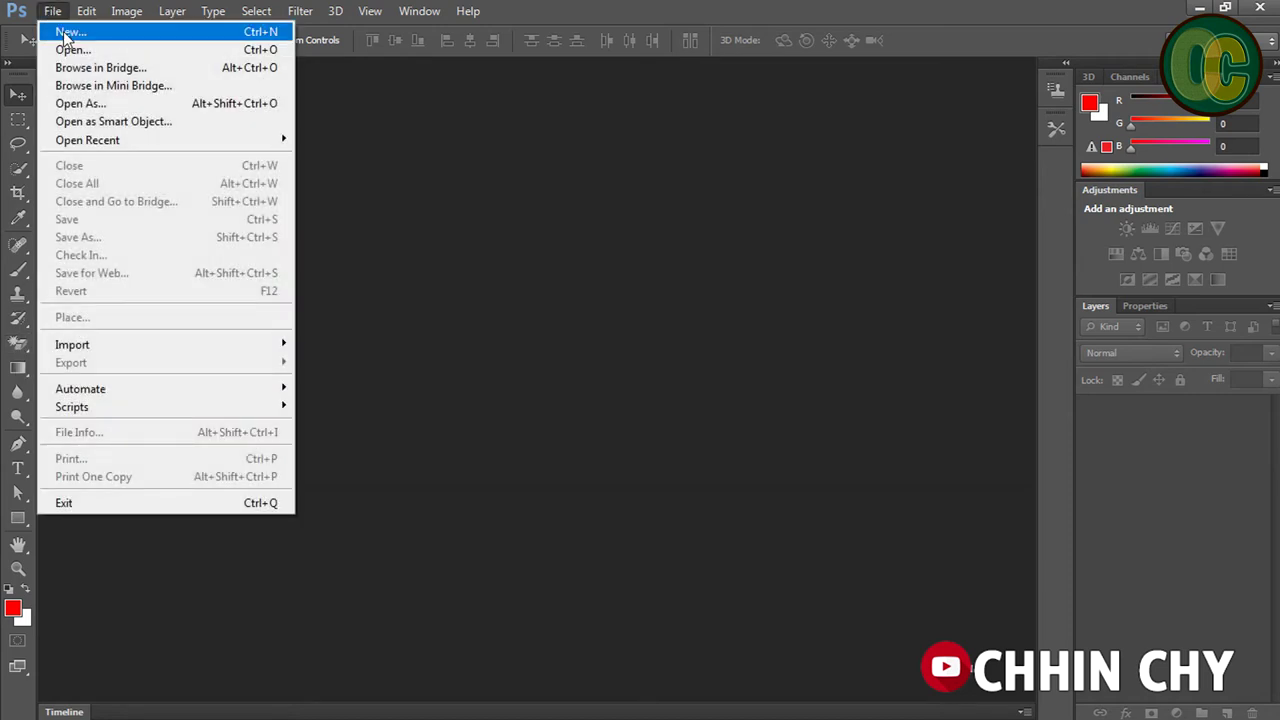
Create a new blank white document and load a purple-to-navy gradient into the Gradient Tool
{"action": "left_click", "coordinate": [68, 31]}
{"action": "left_click", "coordinate": [18, 368]}
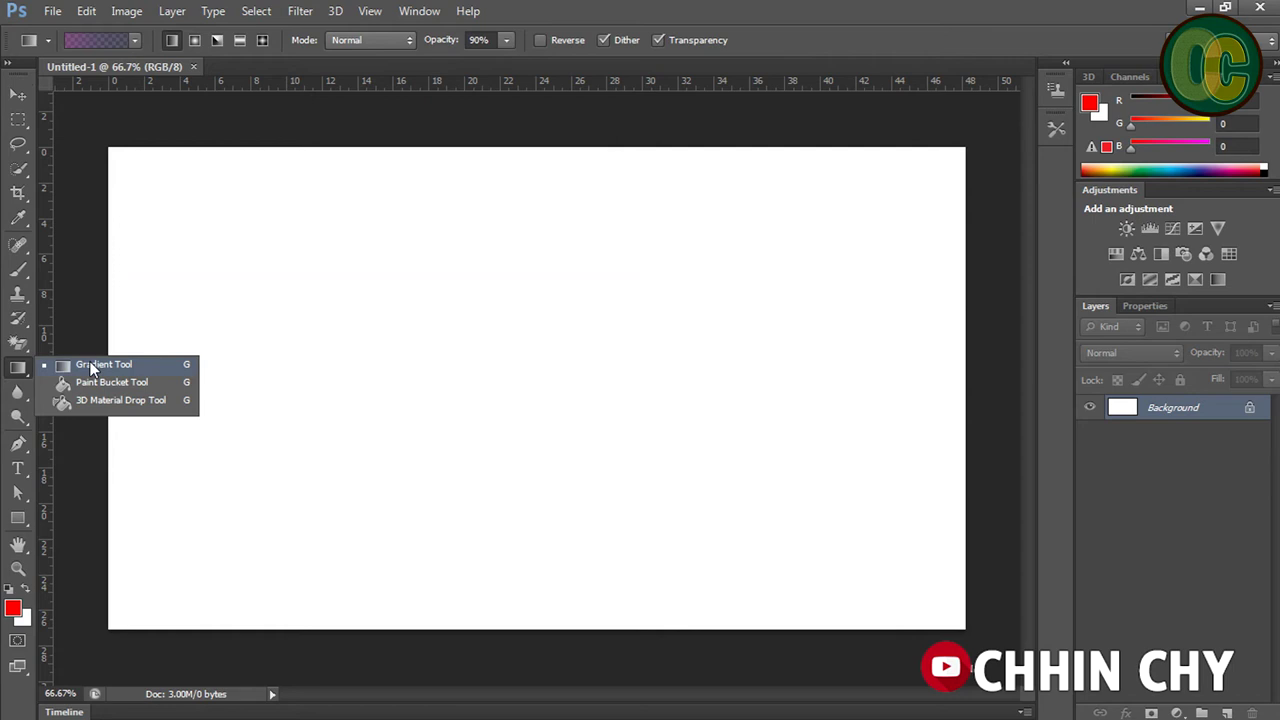
{"action": "left_click", "coordinate": [118, 366]}
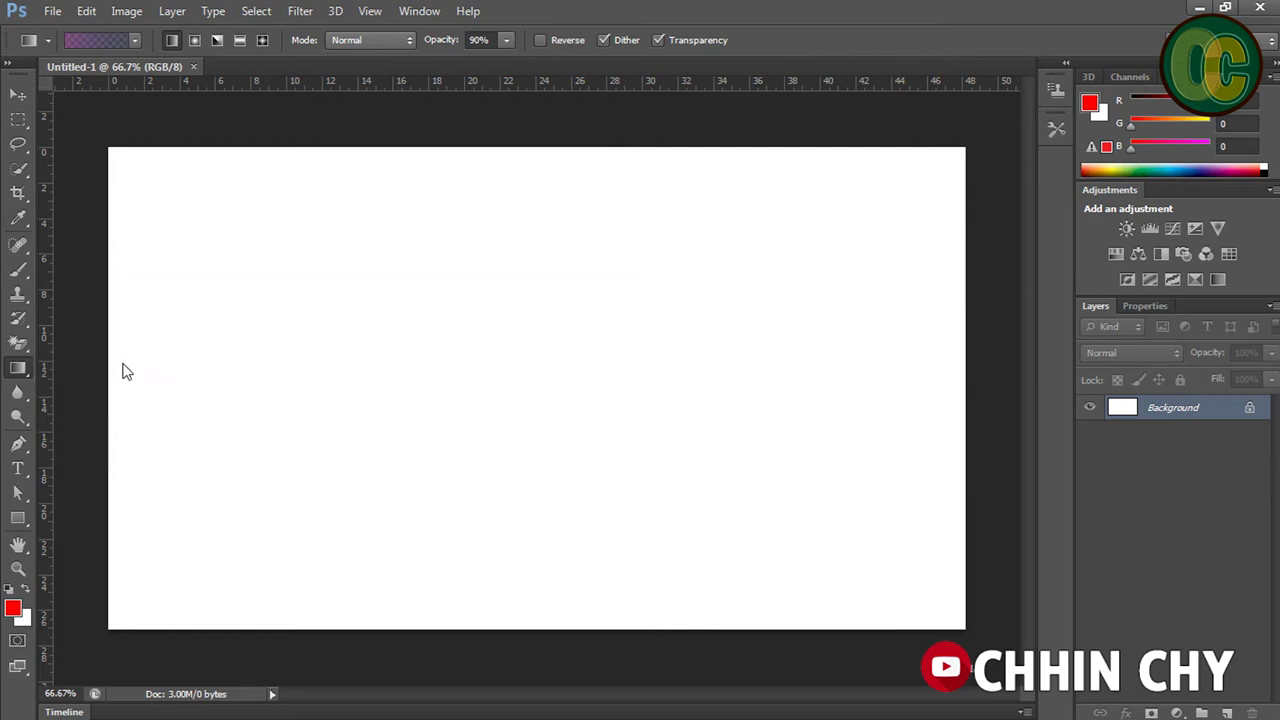
{"action": "left_click", "coordinate": [86, 42]}
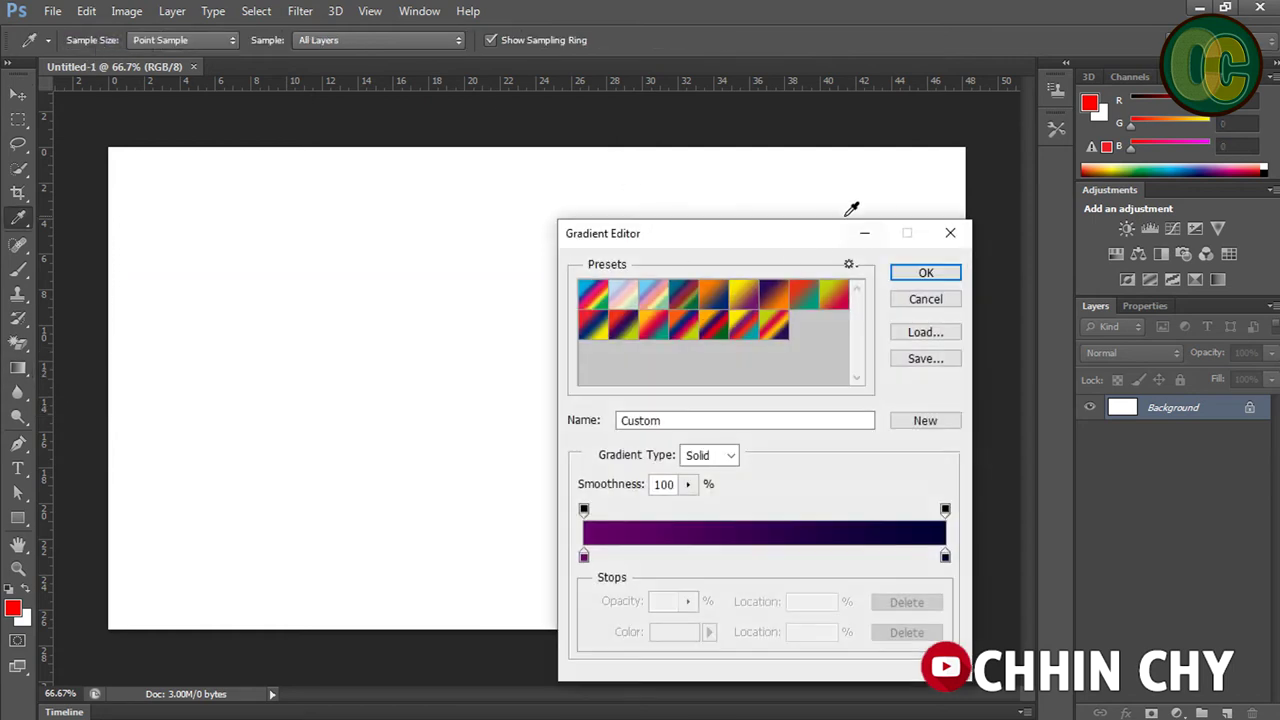
{"action": "left_click_drag", "start_coordinate": [826, 234], "coordinate": [599, 176]}
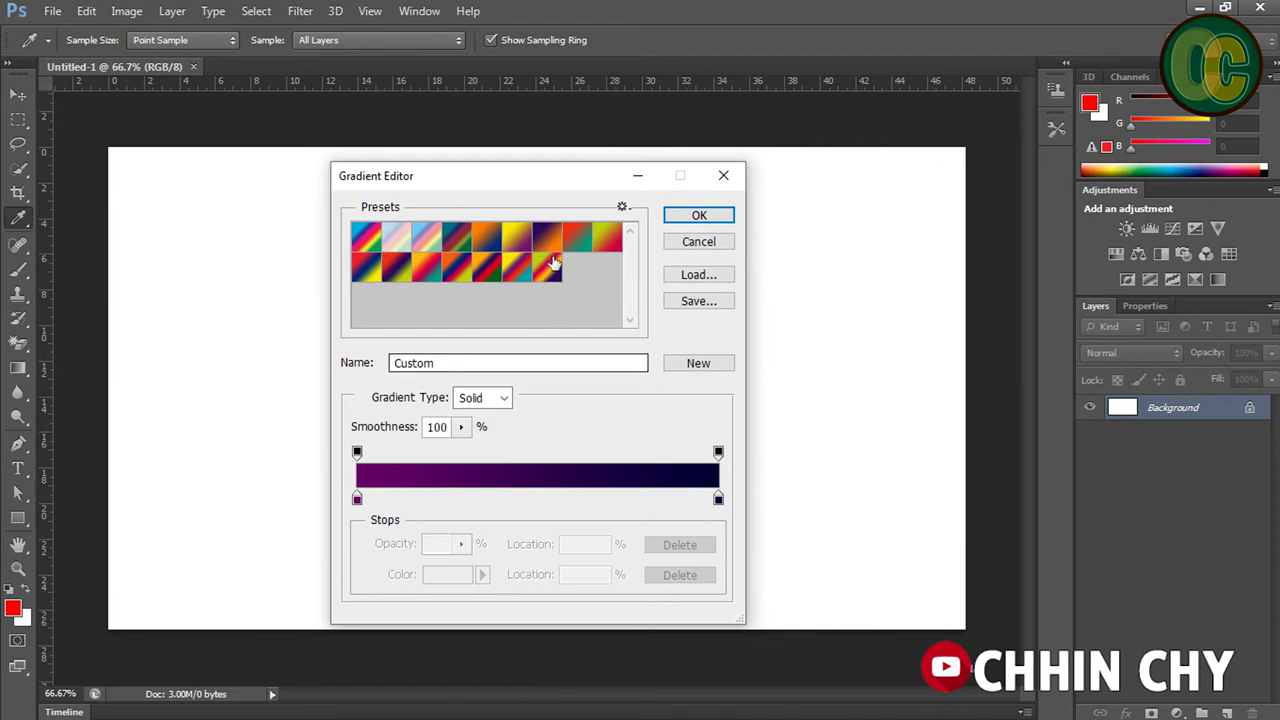
{"action": "left_click", "coordinate": [699, 215]}
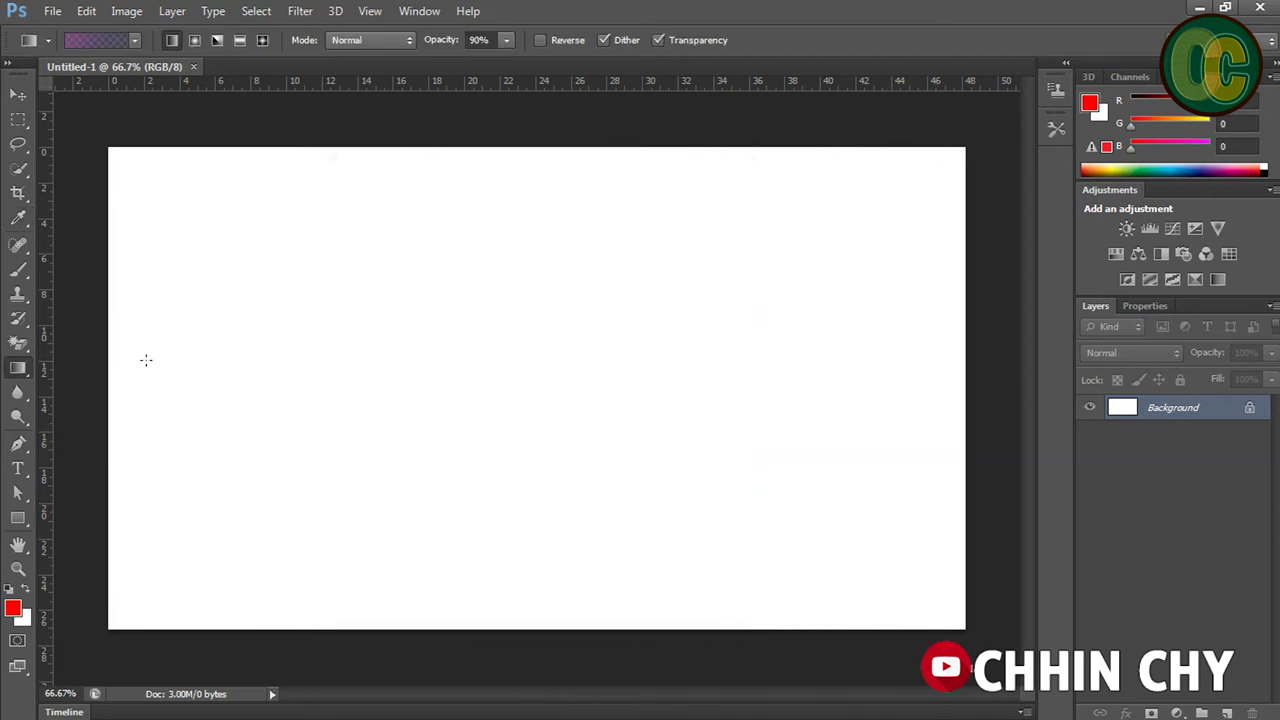
Paint a left-to-right linear gradient, then several angle gradients across the canvas
{"action": "left_click_drag", "start_coordinate": [106, 380], "coordinate": [972, 381]}
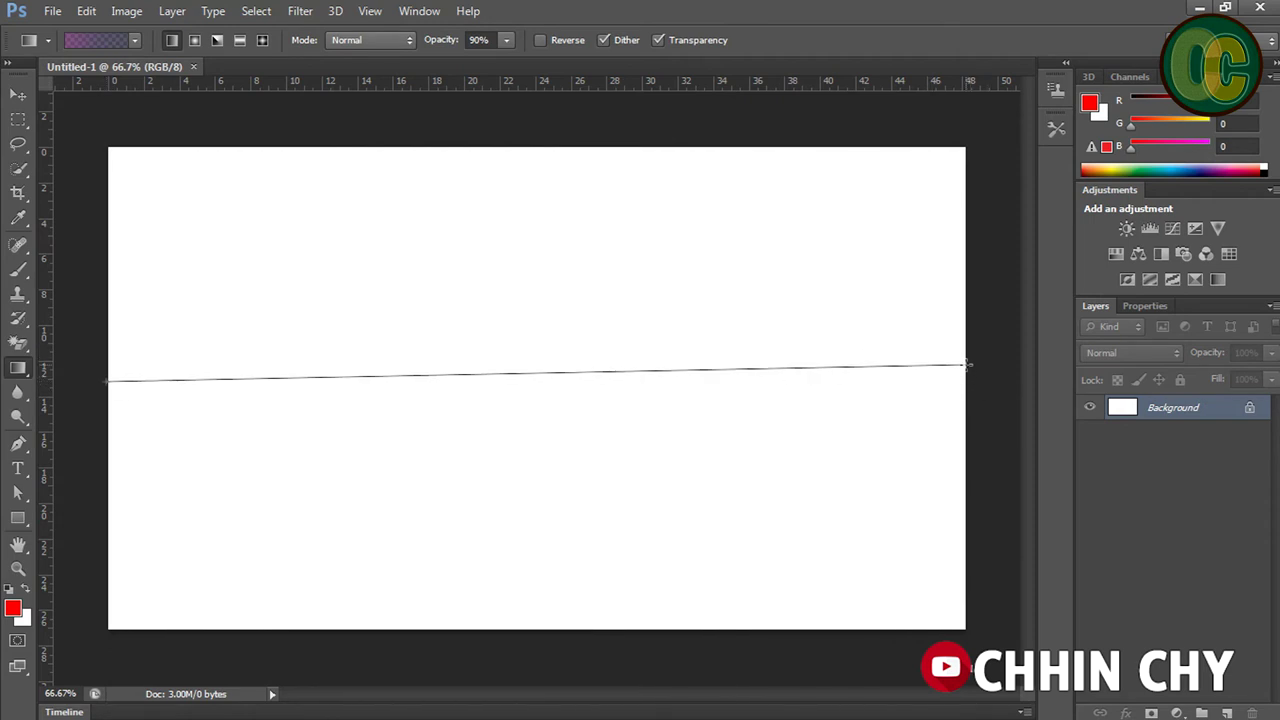
{"action": "left_click_drag", "start_coordinate": [972, 381], "coordinate": [939, 385]}
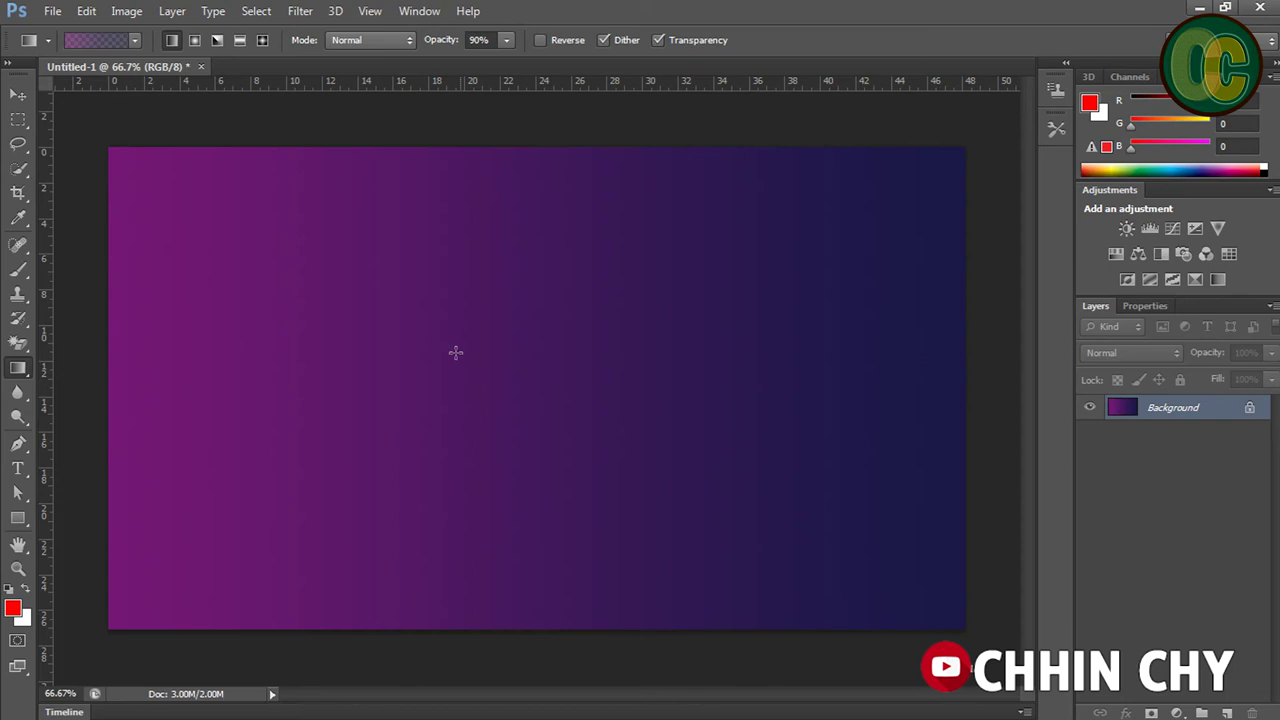
{"action": "left_click", "coordinate": [215, 40]}
{"action": "mouse_move", "coordinate": [114, 143]}
{"action": "left_mouse_down"}
{"action": "mouse_move", "coordinate": [361, 344]}
{"action": "mouse_move", "coordinate": [571, 414]}
{"action": "left_mouse_up"}
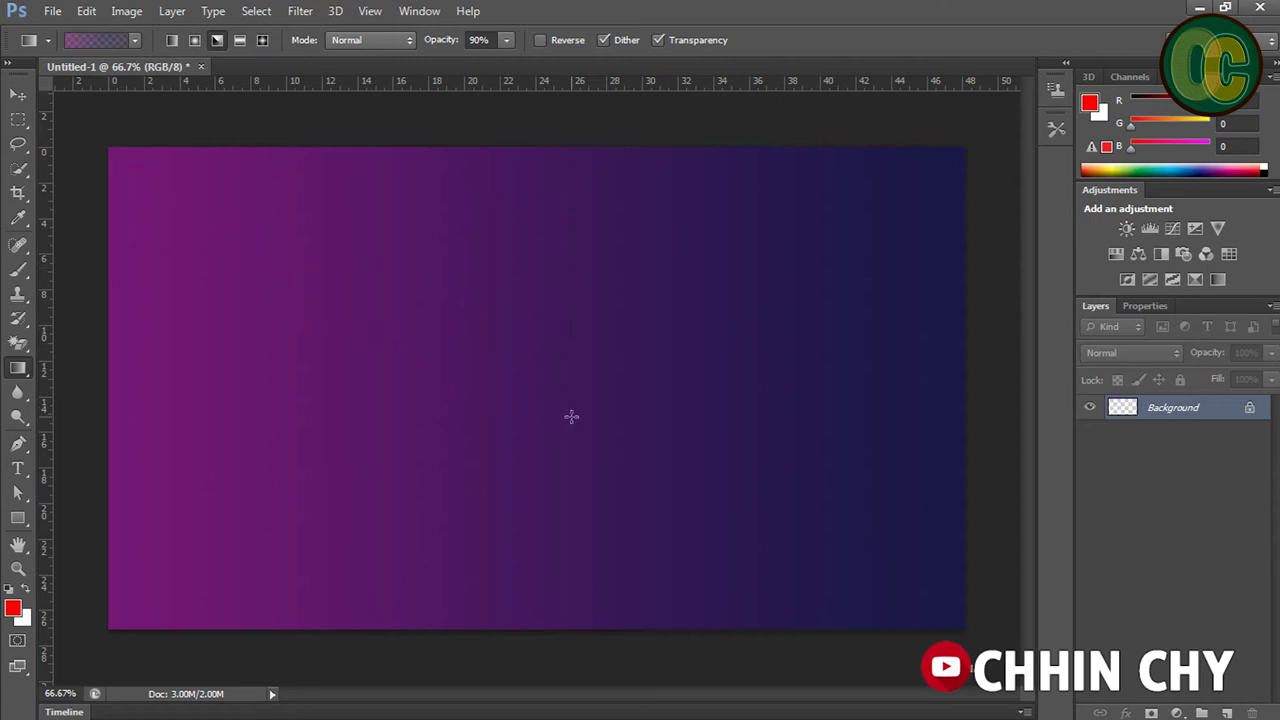
{"action": "left_click_drag", "start_coordinate": [973, 140], "coordinate": [112, 631]}
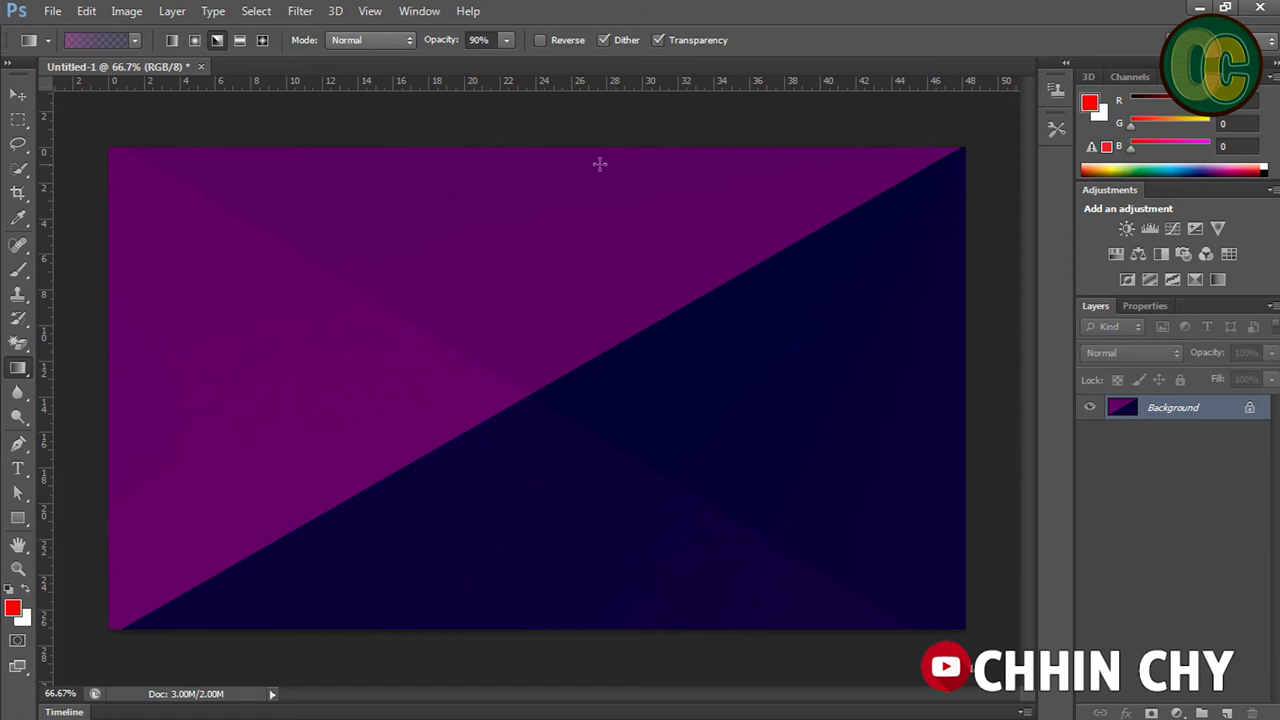
{"action": "left_click_drag", "start_coordinate": [526, 152], "coordinate": [530, 634]}
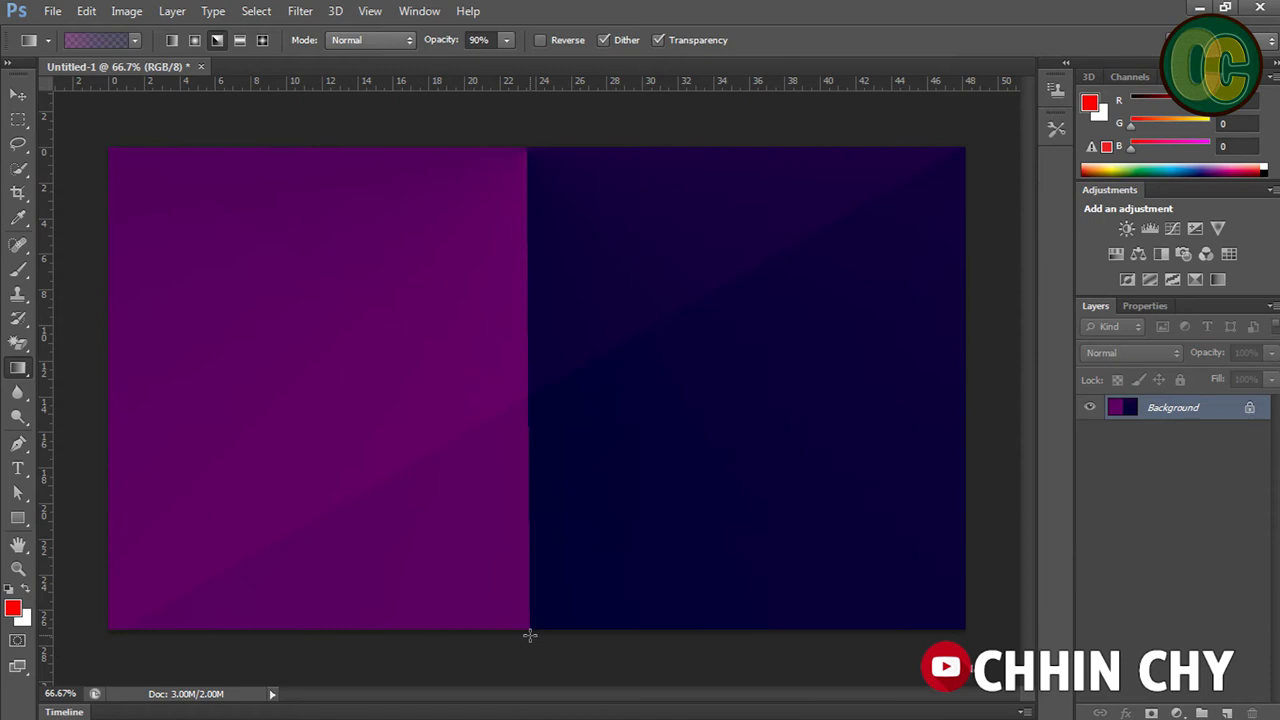
{"action": "left_click", "coordinate": [243, 40]}
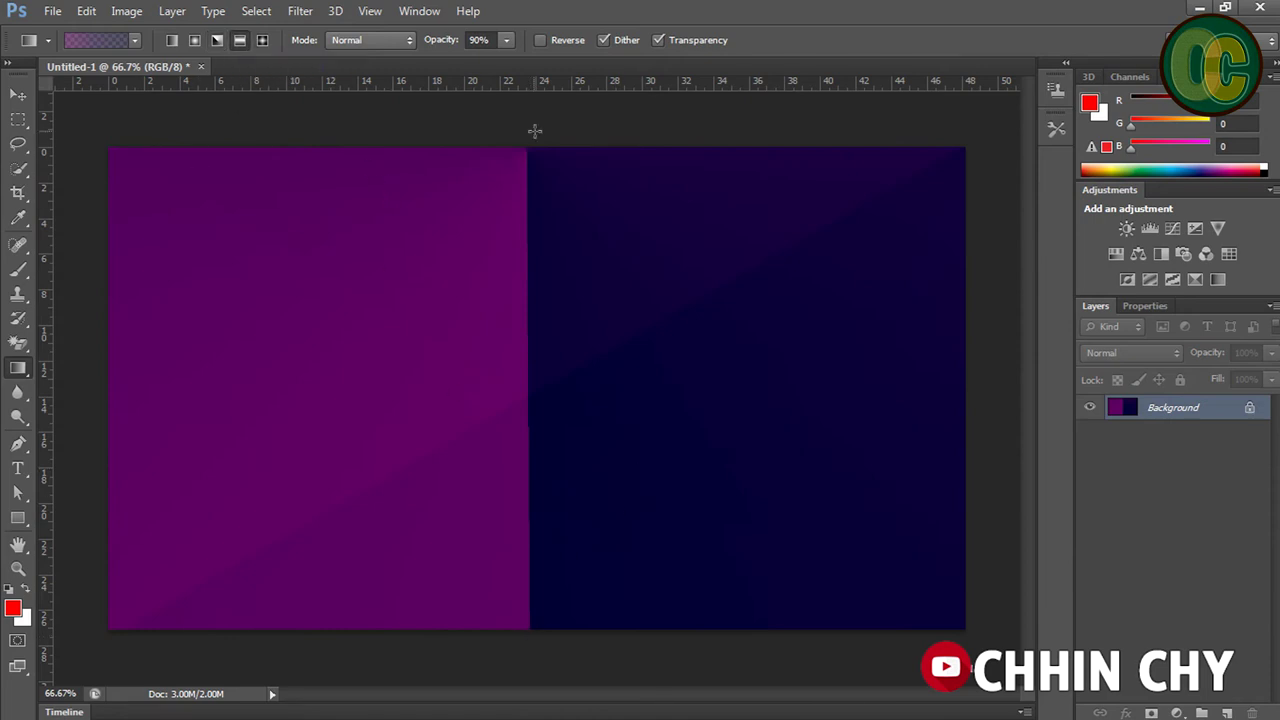
Paint reflected gradients, then a diamond gradient outward from the canvas centre
{"action": "left_click_drag", "start_coordinate": [538, 145], "coordinate": [531, 634]}
{"action": "left_click_drag", "start_coordinate": [125, 392], "coordinate": [962, 392]}
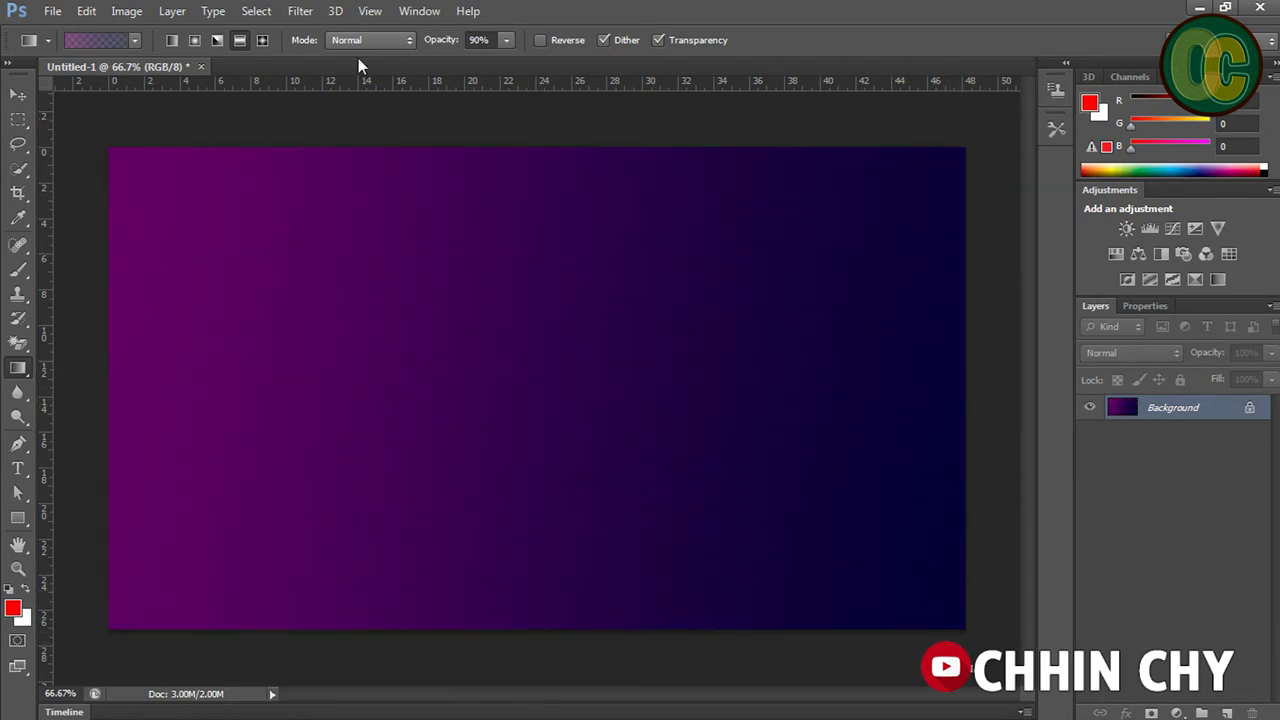
{"action": "left_click", "coordinate": [263, 40]}
{"action": "left_click_drag", "start_coordinate": [520, 375], "coordinate": [960, 370]}
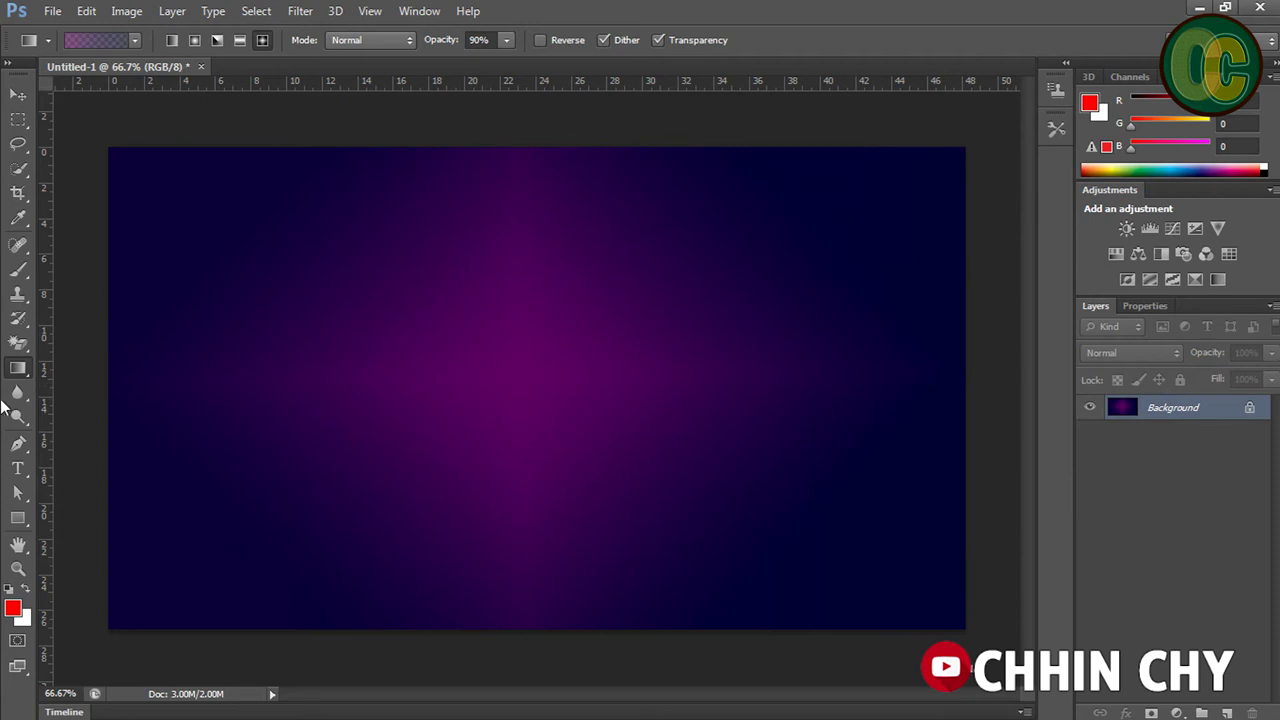
{"action": "left_click", "coordinate": [17, 392]}
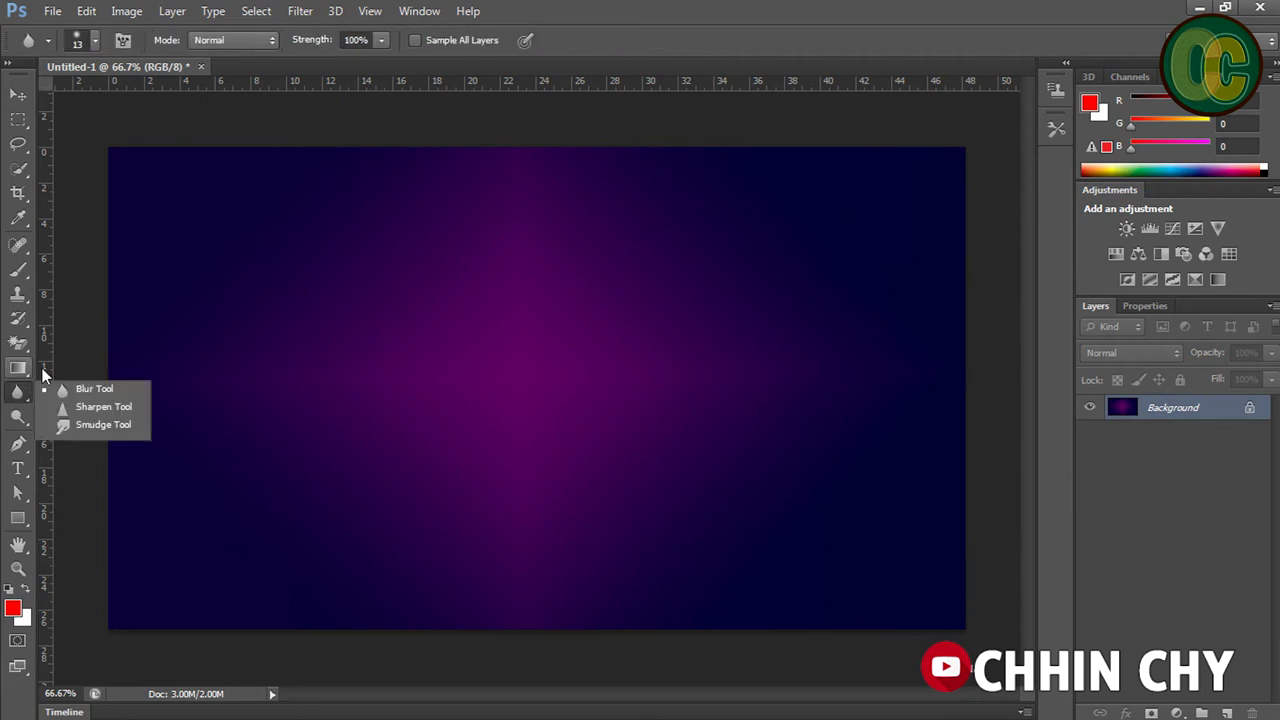
{"action": "left_click", "coordinate": [26, 370]}
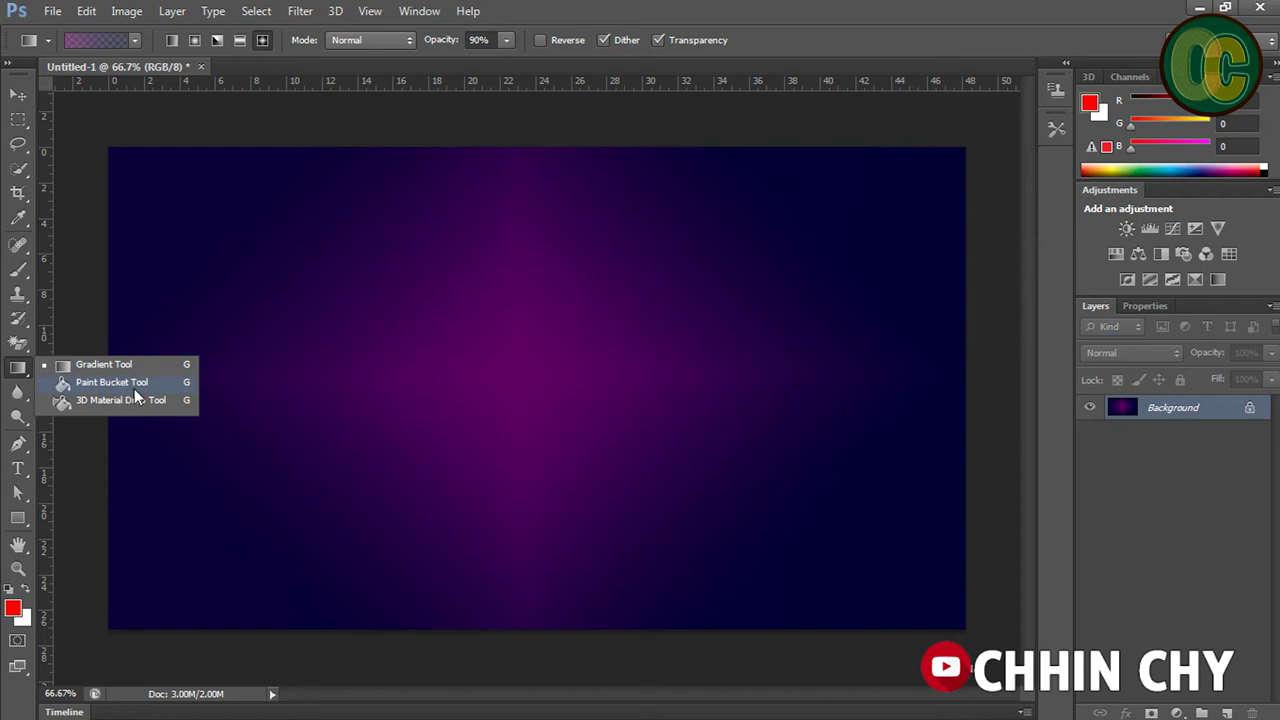
Set the foreground colour to pure magenta (ff00ff) and select the Paint Bucket Tool
{"action": "left_click", "coordinate": [126, 384]}
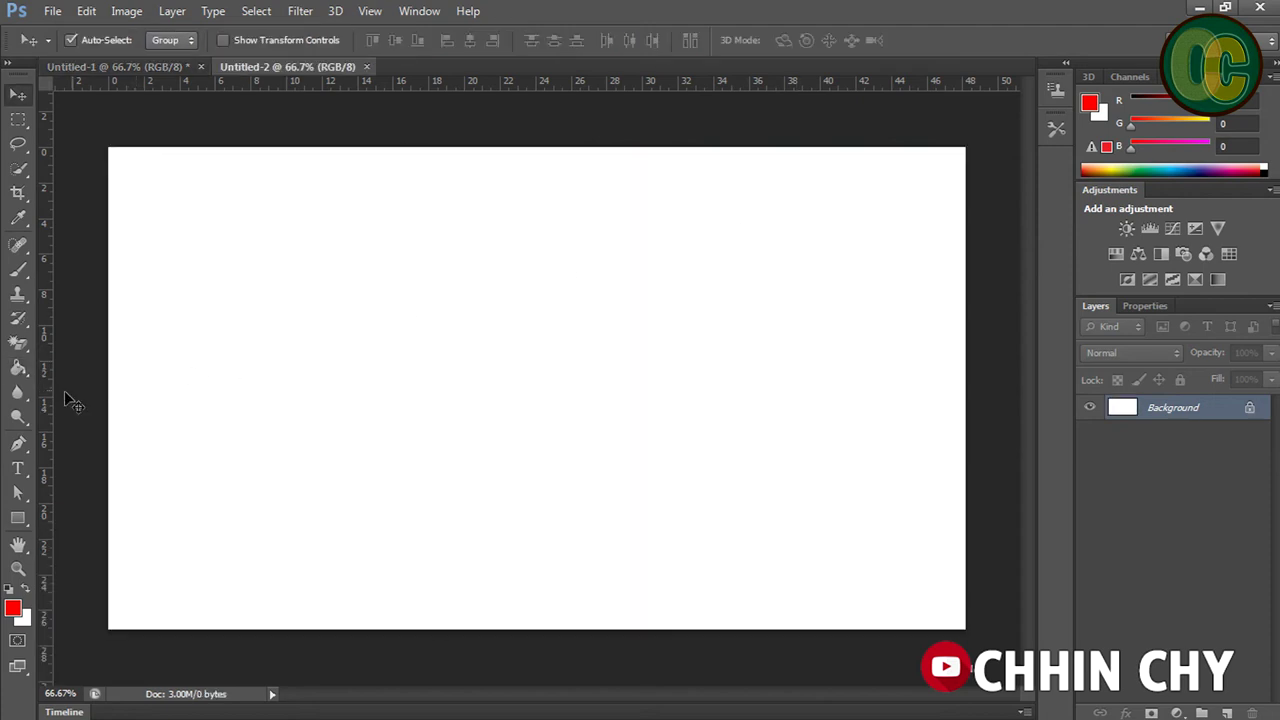
{"action": "left_click", "coordinate": [13, 607]}
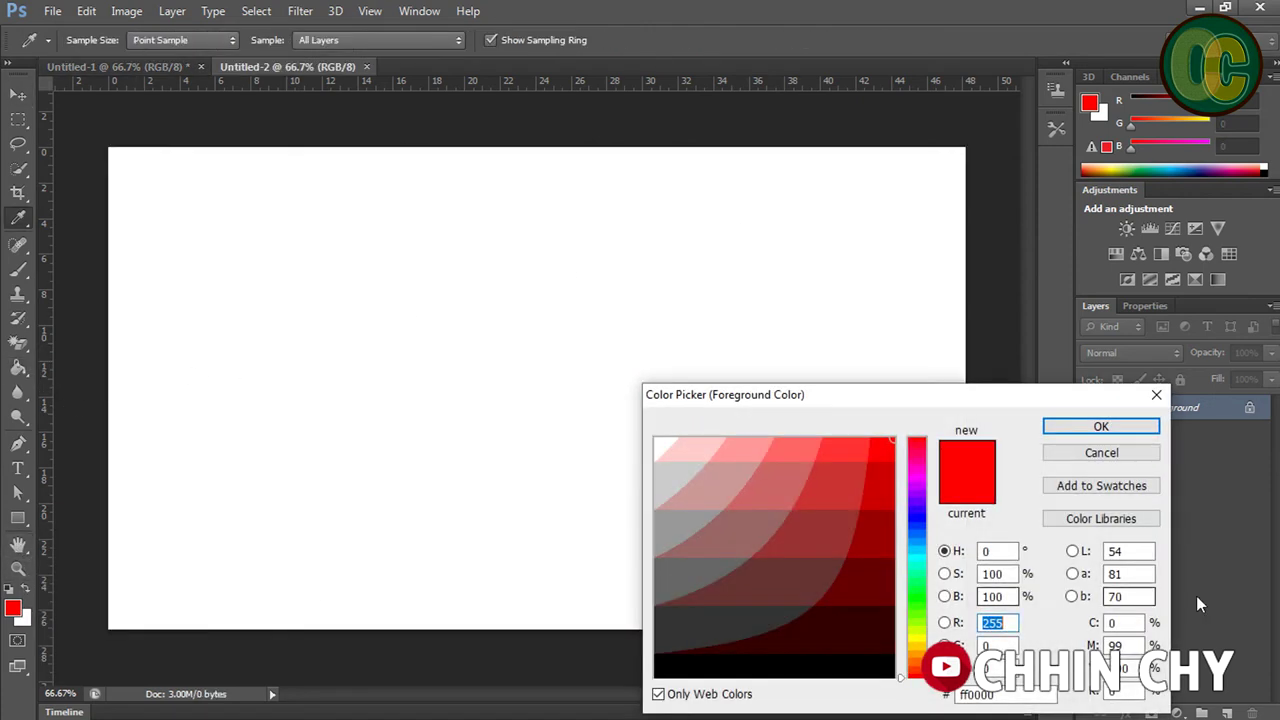
{"action": "left_click", "coordinate": [917, 510]}
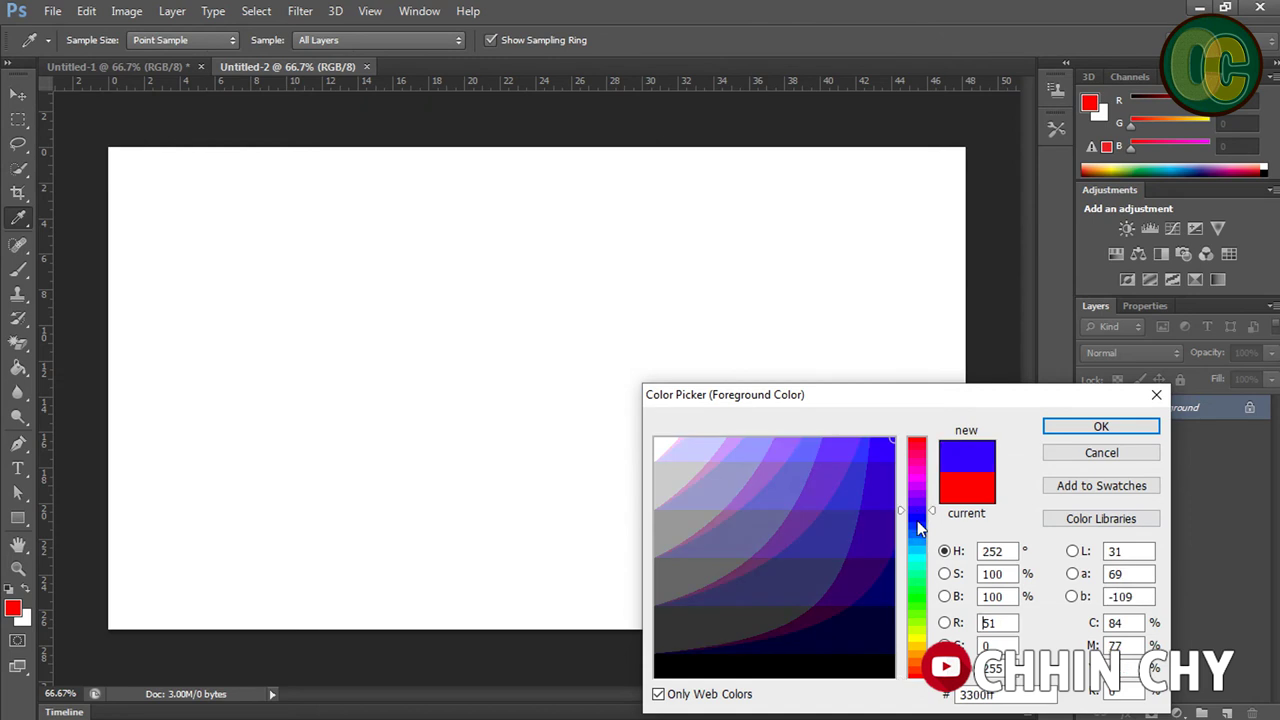
{"action": "left_click", "coordinate": [916, 473]}
{"action": "left_click", "coordinate": [916, 440]}
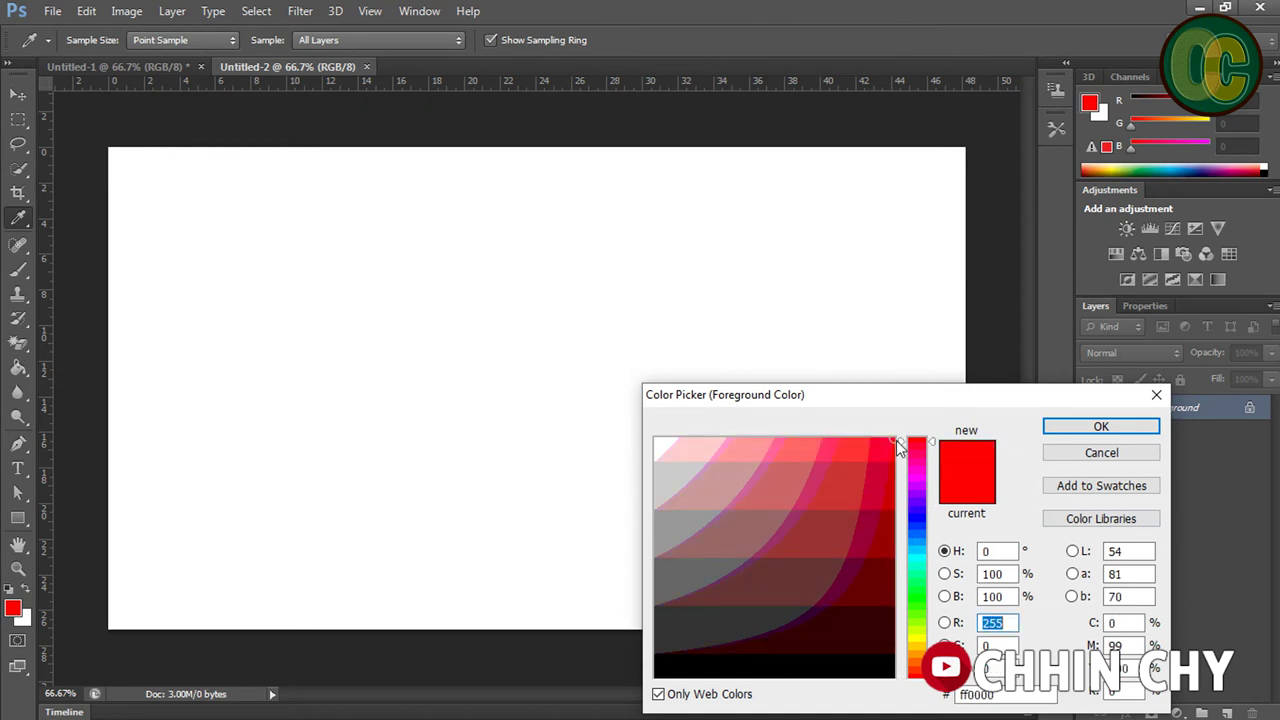
{"action": "left_click", "coordinate": [918, 479]}
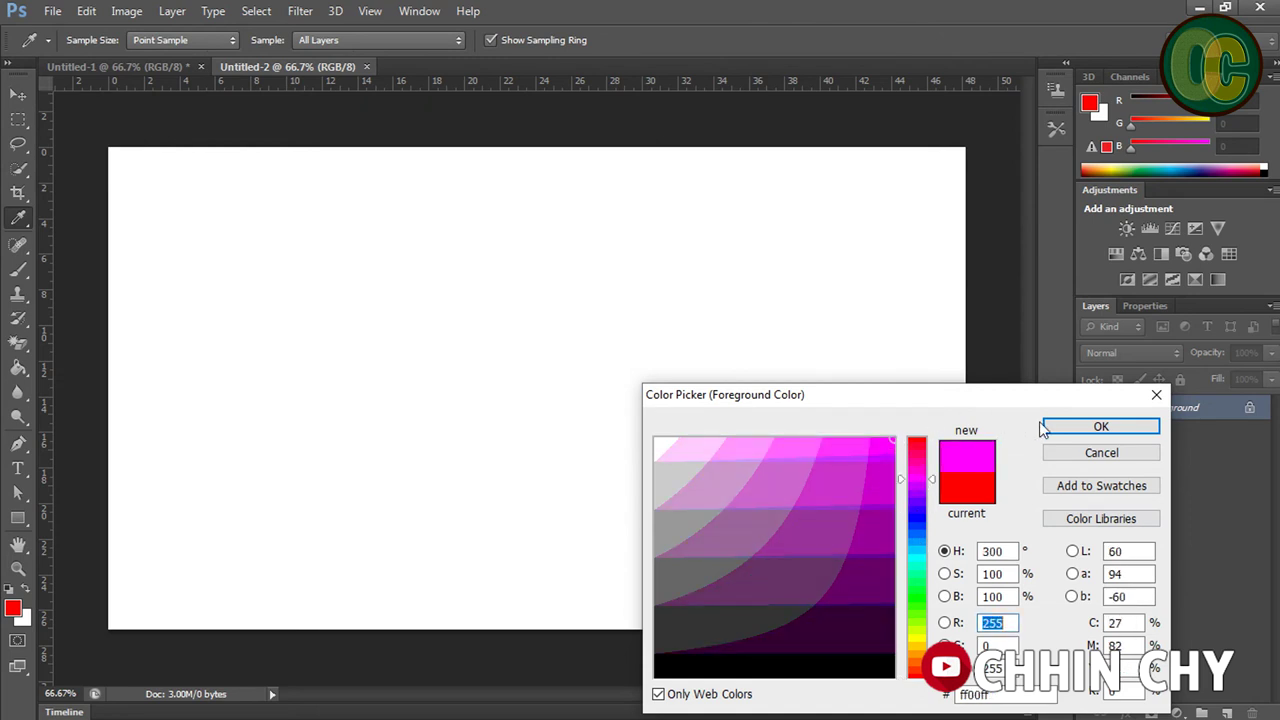
{"action": "left_click", "coordinate": [1061, 427]}
{"action": "left_click", "coordinate": [24, 369]}
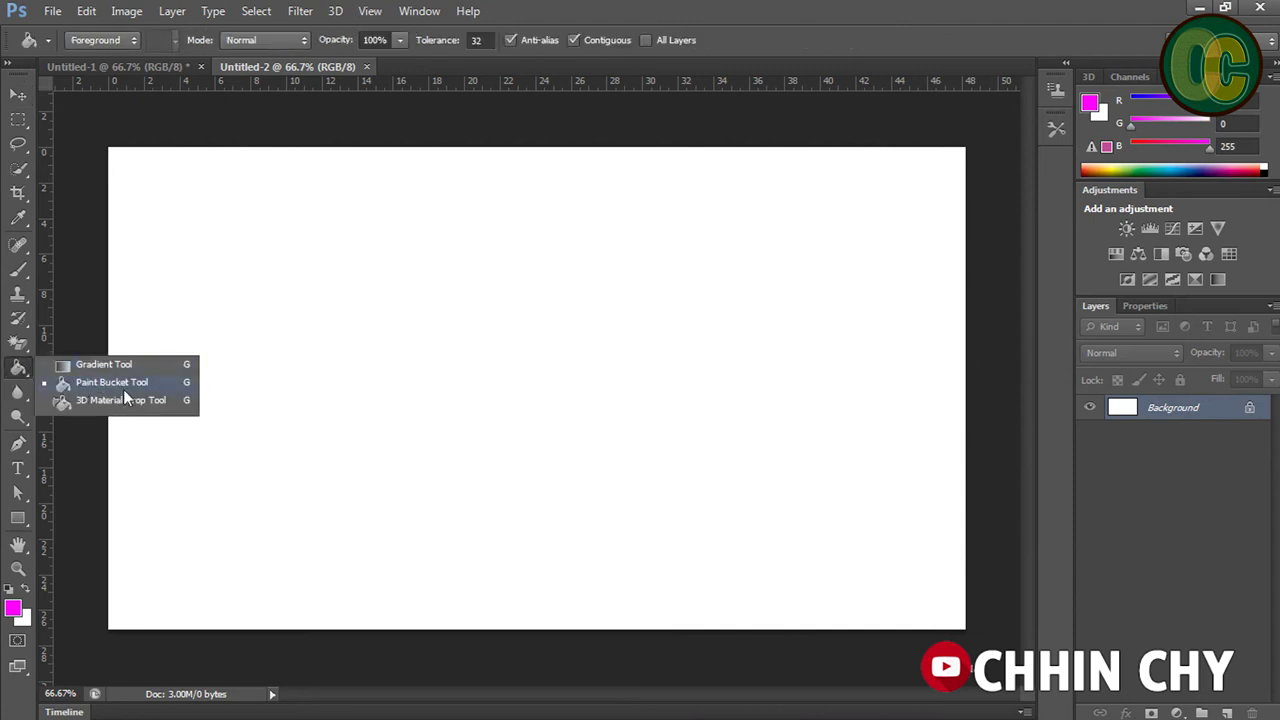
Flood-fill Untitled-2's white canvas with magenta, then browse the fill tool group
{"action": "left_click", "coordinate": [86, 380]}
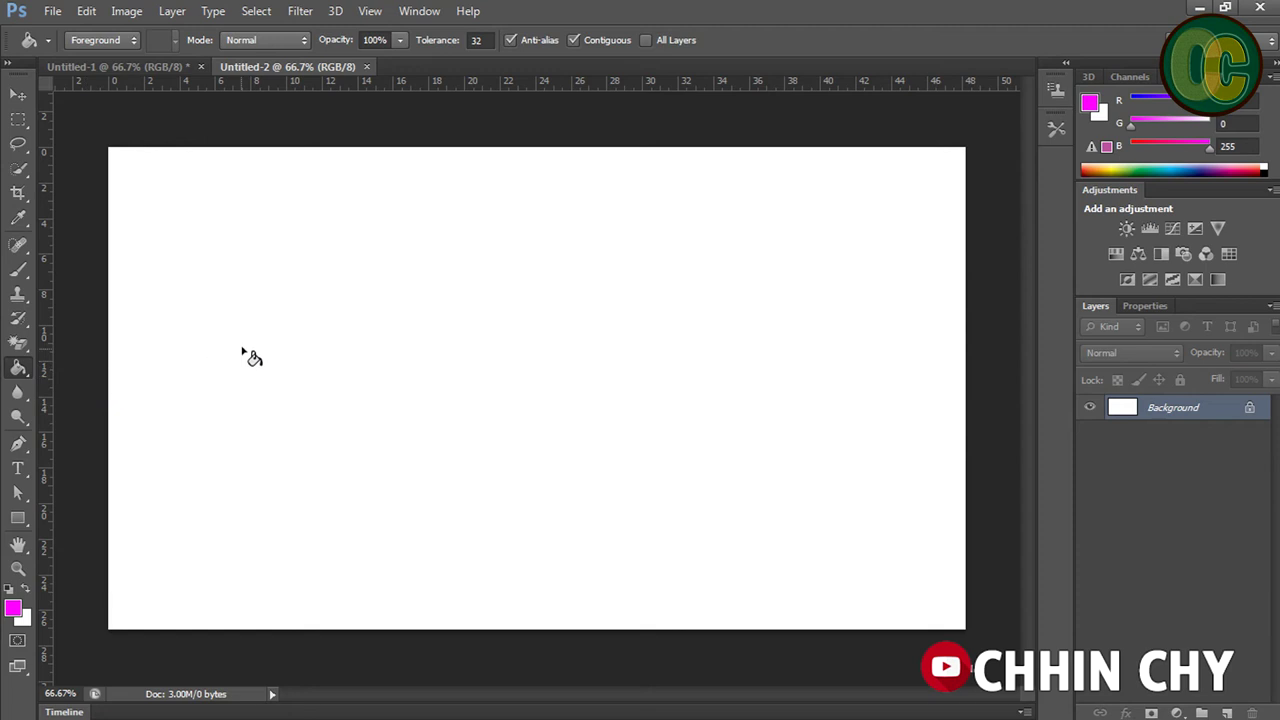
{"action": "left_click", "coordinate": [250, 350]}
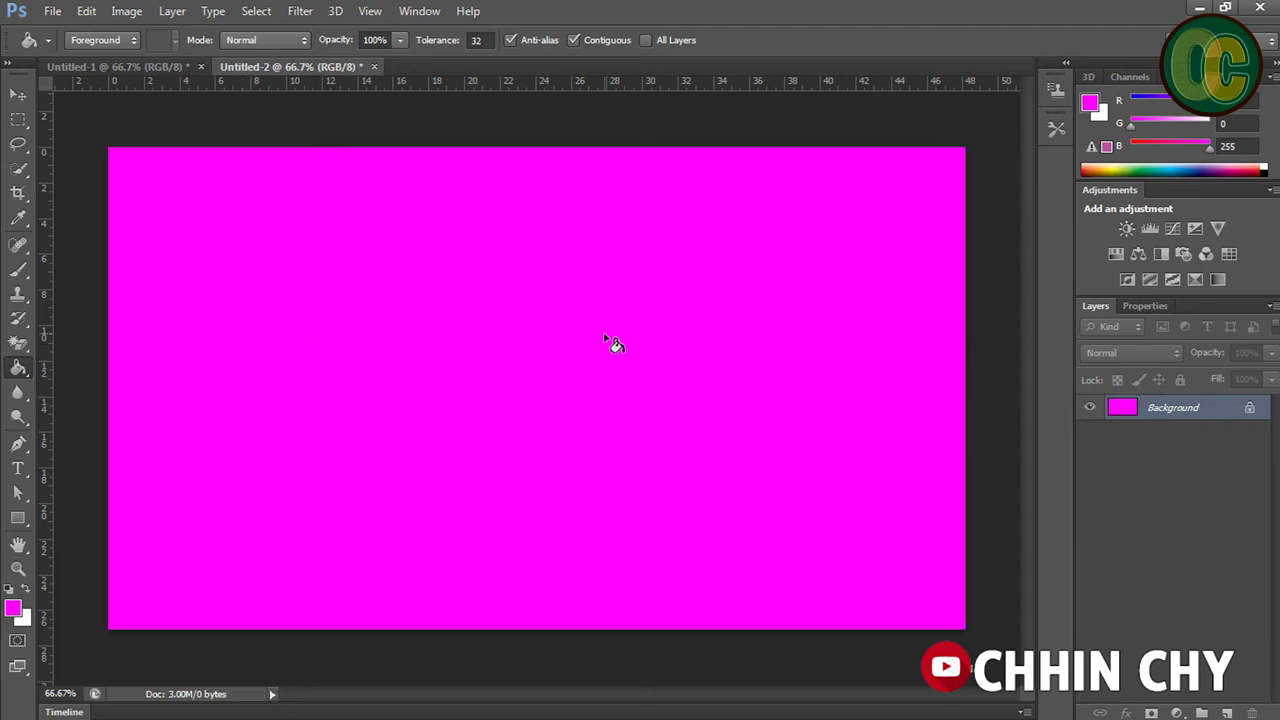
{"action": "left_click", "coordinate": [12, 375]}
{"action": "left_click", "coordinate": [114, 382]}
{"action": "left_click", "coordinate": [17, 375]}
{"action": "left_click", "coordinate": [86, 383]}
{"action": "left_click", "coordinate": [14, 372]}
{"action": "left_click", "coordinate": [84, 402]}
{"action": "right_click", "coordinate": [278, 358]}
{"action": "key", "text": "Escape"}
{"action": "left_click", "coordinate": [17, 370]}
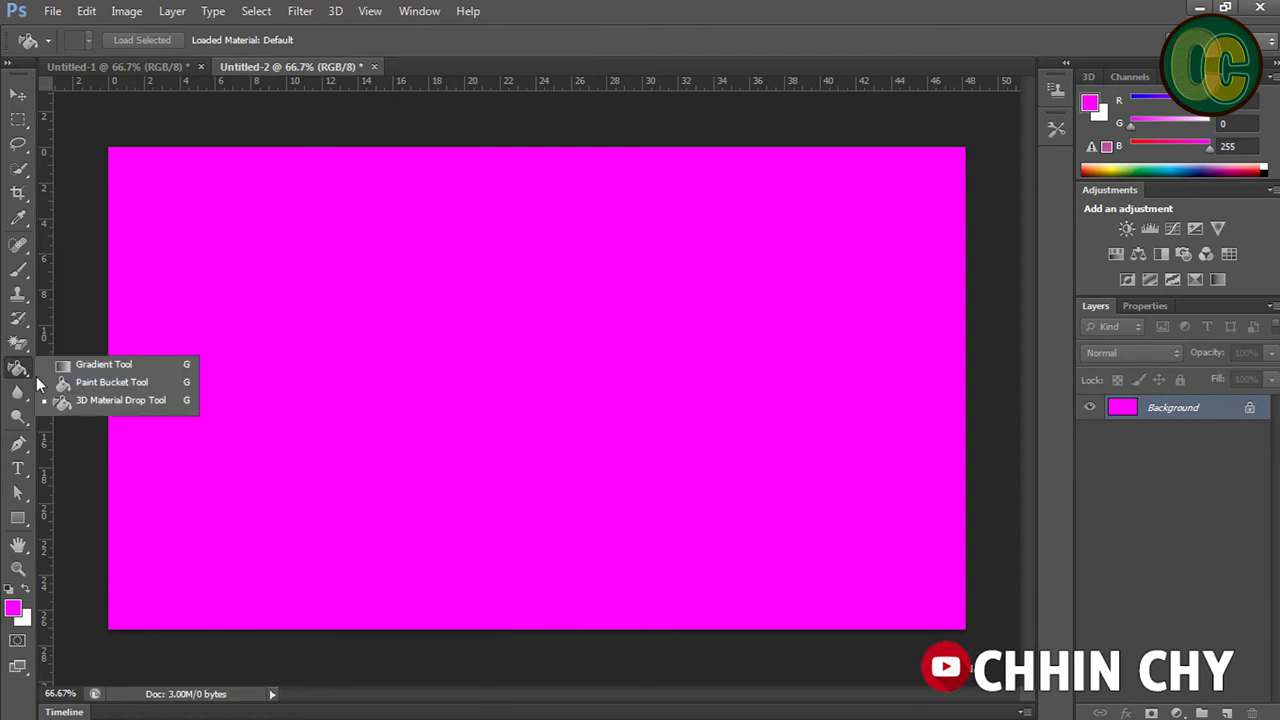
{"action": "left_click", "coordinate": [76, 399]}
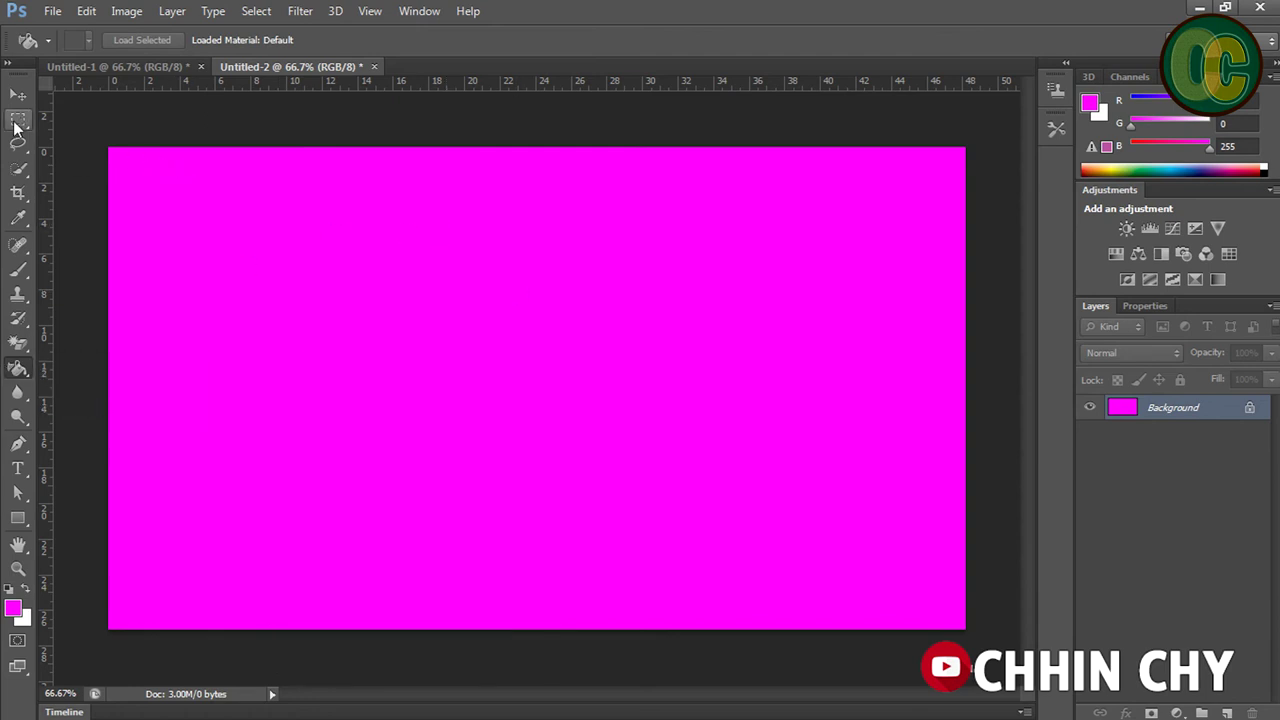
Select the Gradient Tool and lay a purple-to-navy gradient across Untitled-2
{"action": "left_click", "coordinate": [18, 93]}
{"action": "left_click", "coordinate": [17, 370]}
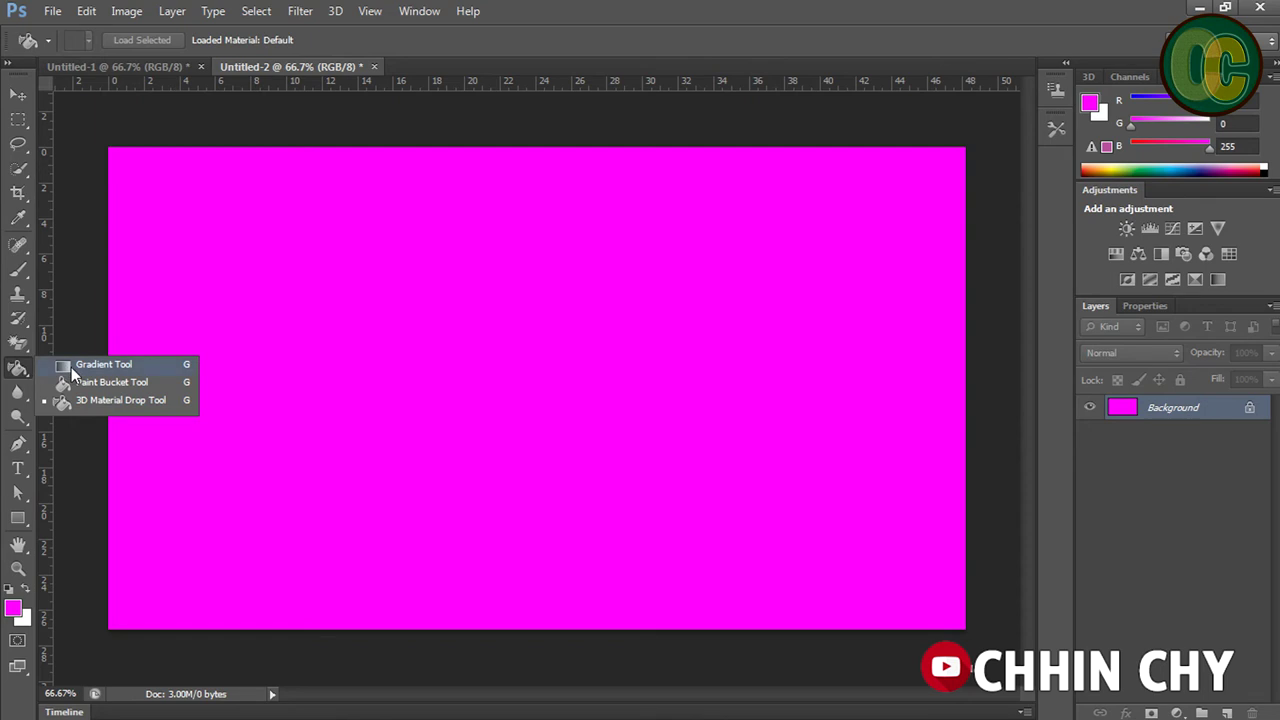
{"action": "left_click", "coordinate": [71, 367]}
{"action": "left_click", "coordinate": [20, 370]}
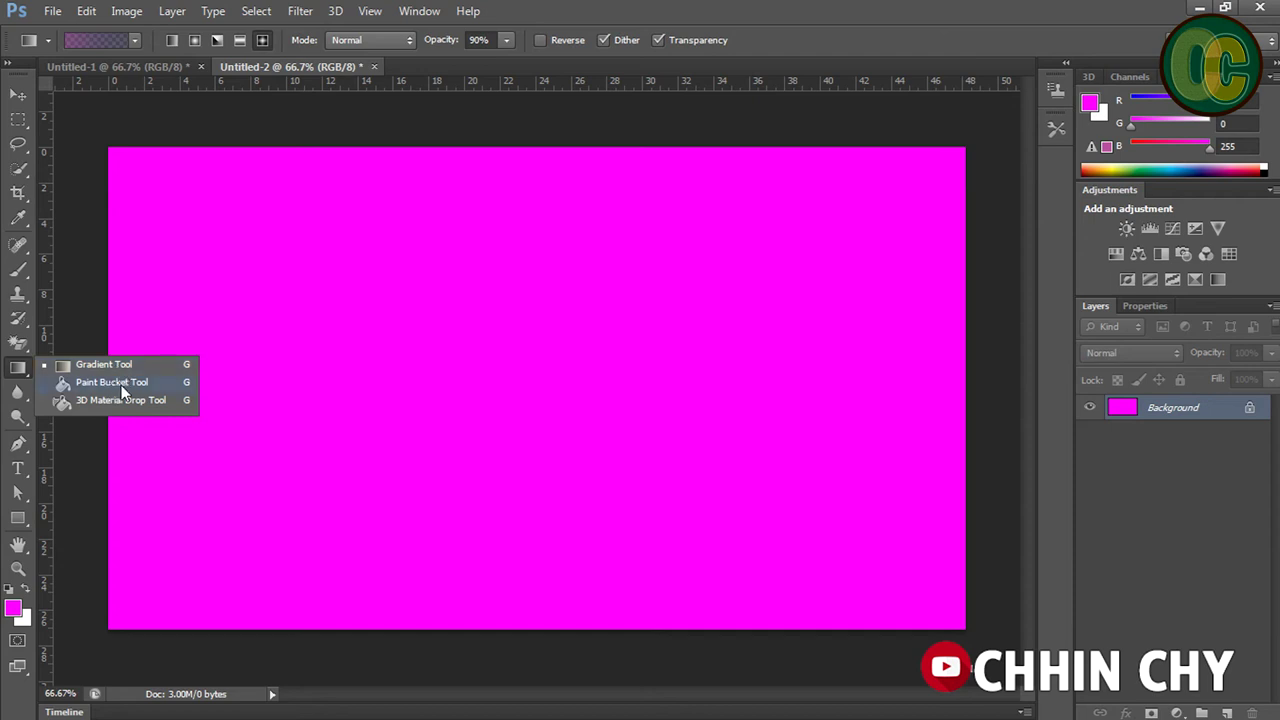
{"action": "left_click", "coordinate": [121, 384]}
{"action": "left_click", "coordinate": [17, 372]}
{"action": "left_click", "coordinate": [105, 368]}
{"action": "left_click", "coordinate": [17, 370]}
{"action": "left_click", "coordinate": [112, 367]}
{"action": "left_click_drag", "start_coordinate": [112, 366], "coordinate": [728, 374]}
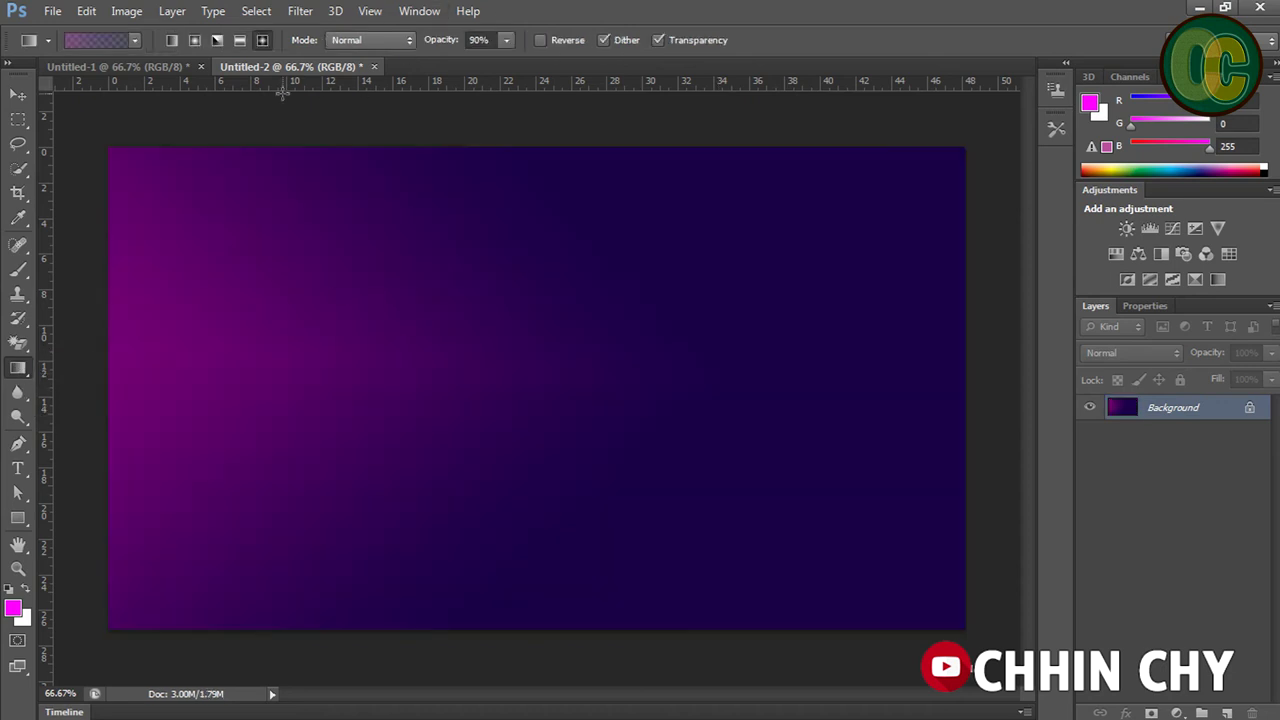
In Untitled-1, paint-bucket the dark sides, red diamond and purple centre magenta
{"action": "left_click", "coordinate": [147, 67]}
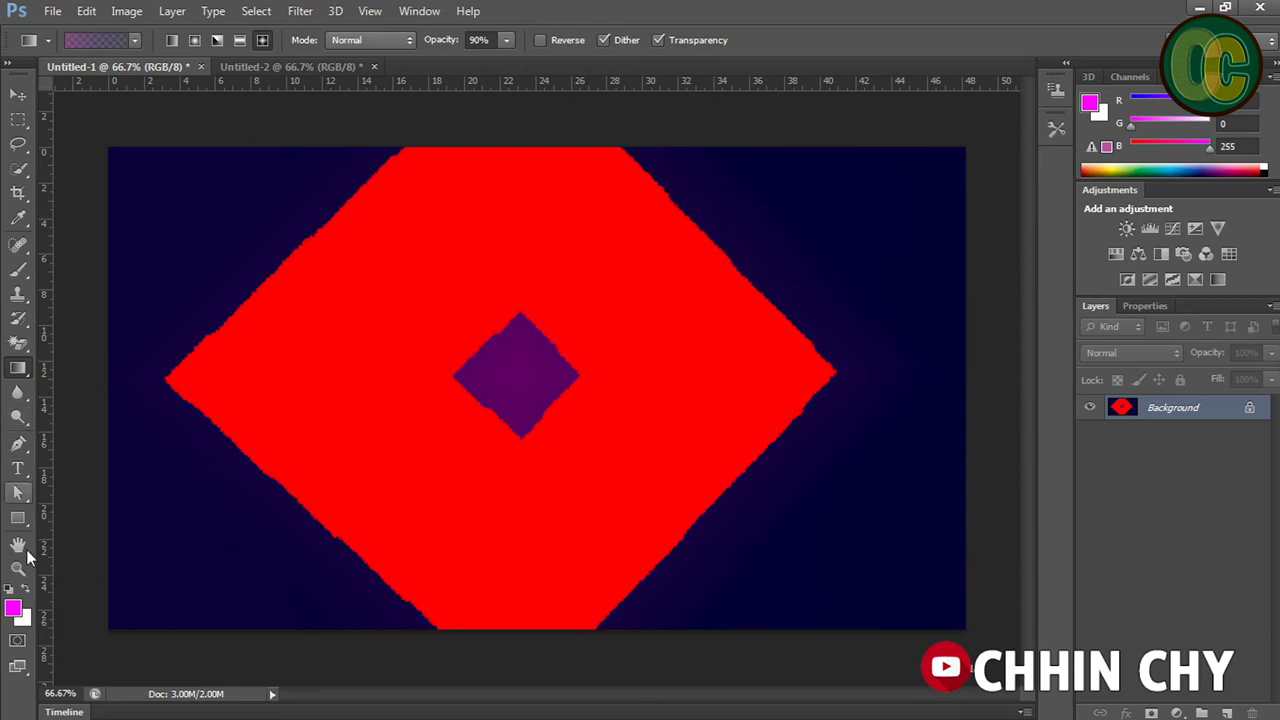
{"action": "left_click", "coordinate": [17, 368]}
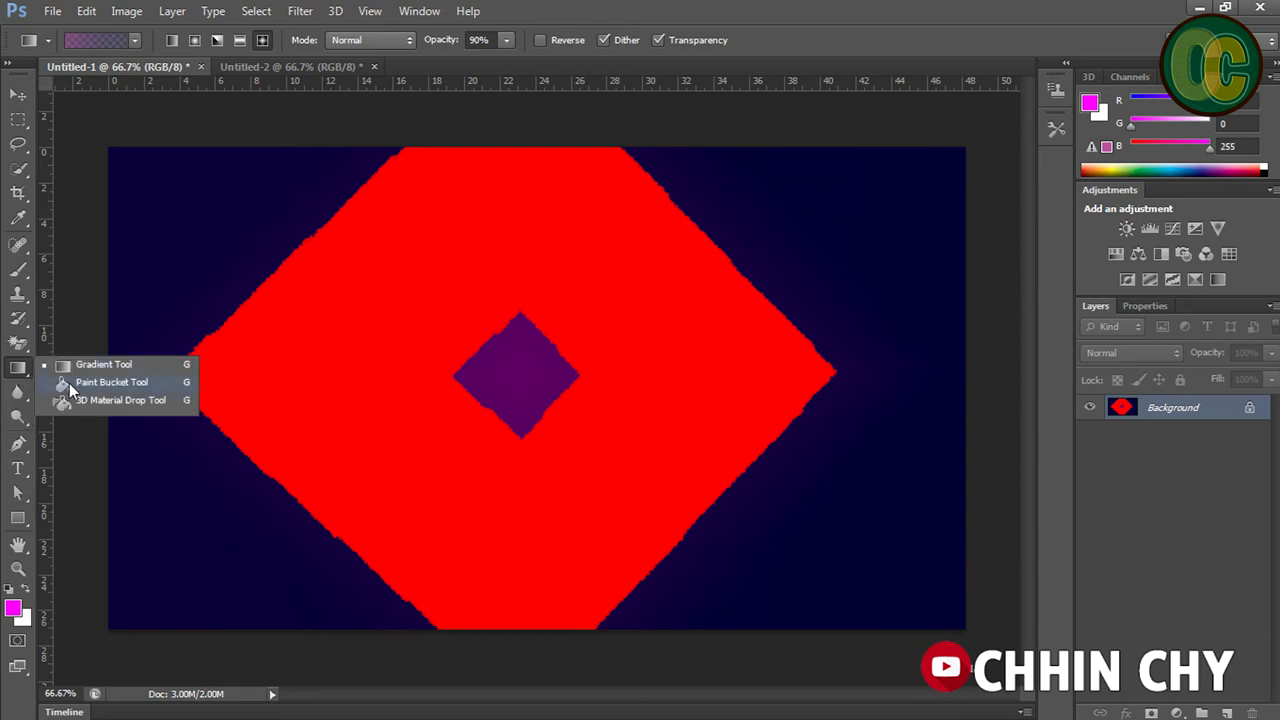
{"action": "left_click", "coordinate": [69, 383]}
{"action": "left_click", "coordinate": [160, 220]}
{"action": "left_click", "coordinate": [824, 430]}
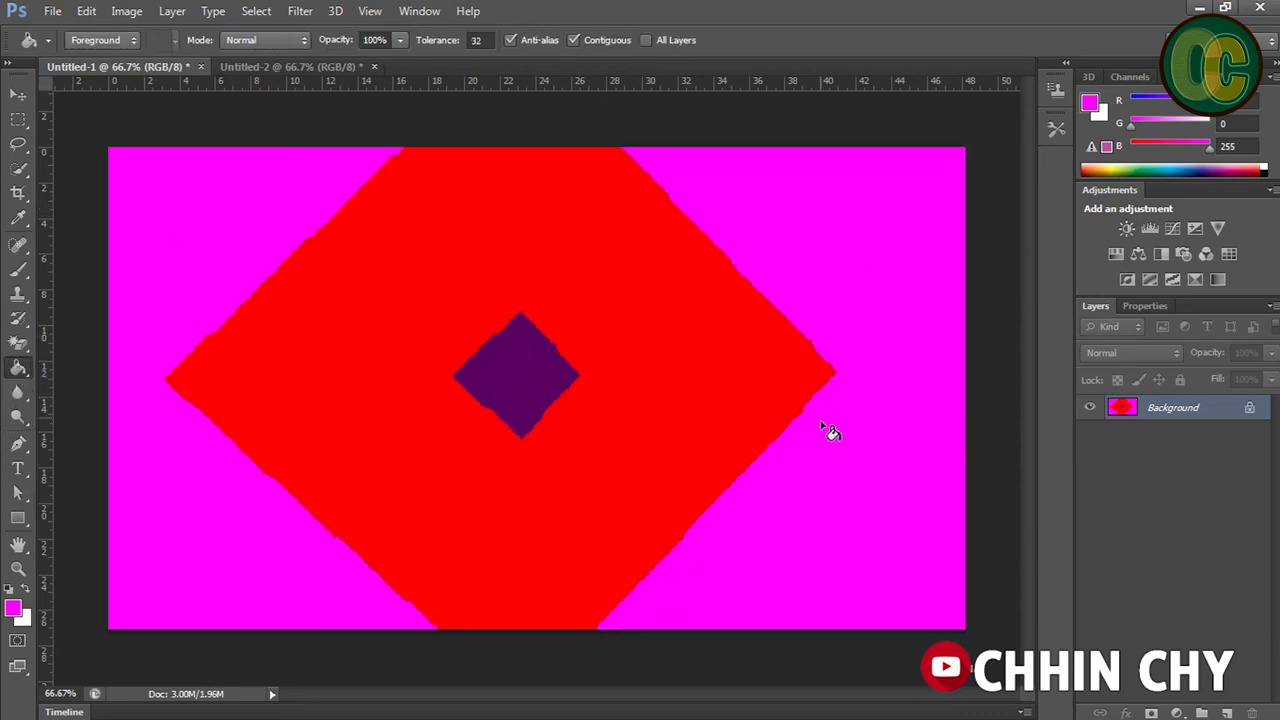
{"action": "left_click", "coordinate": [563, 406]}
{"action": "left_click", "coordinate": [492, 375]}
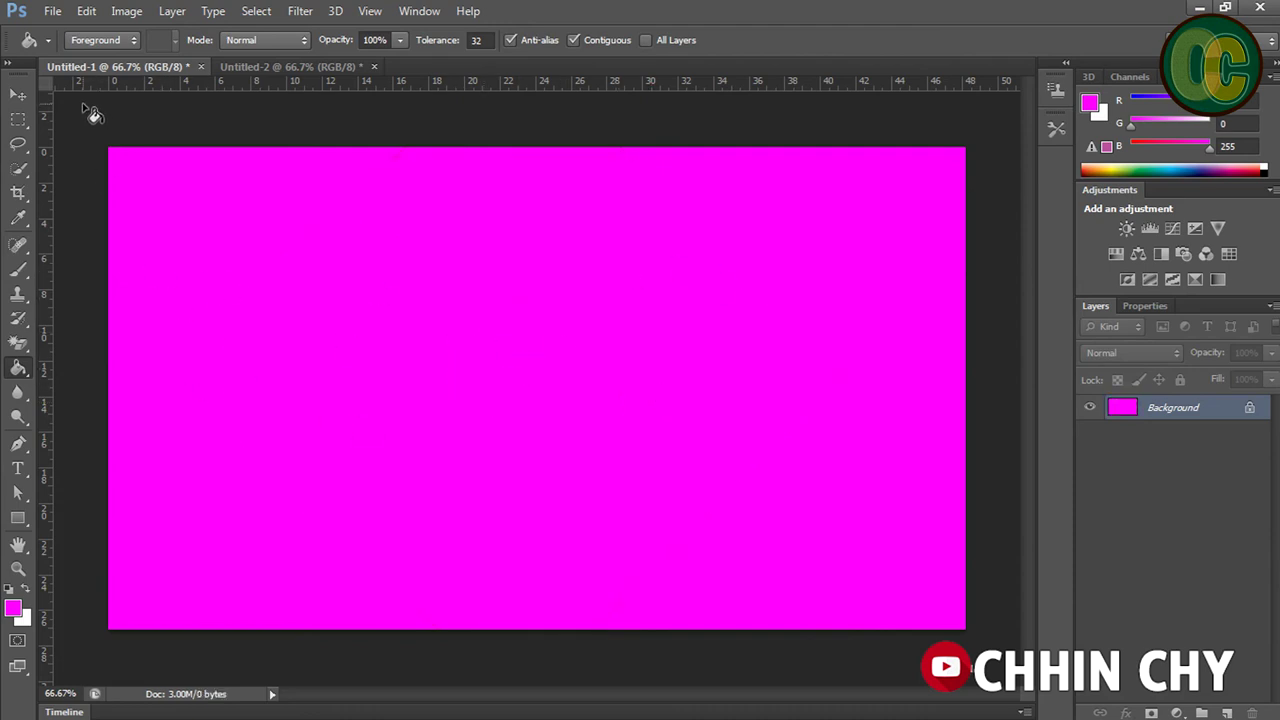
Select the Blur tool from the blur/sharpen/smudge group and open the File menu
{"action": "left_click", "coordinate": [12, 99]}
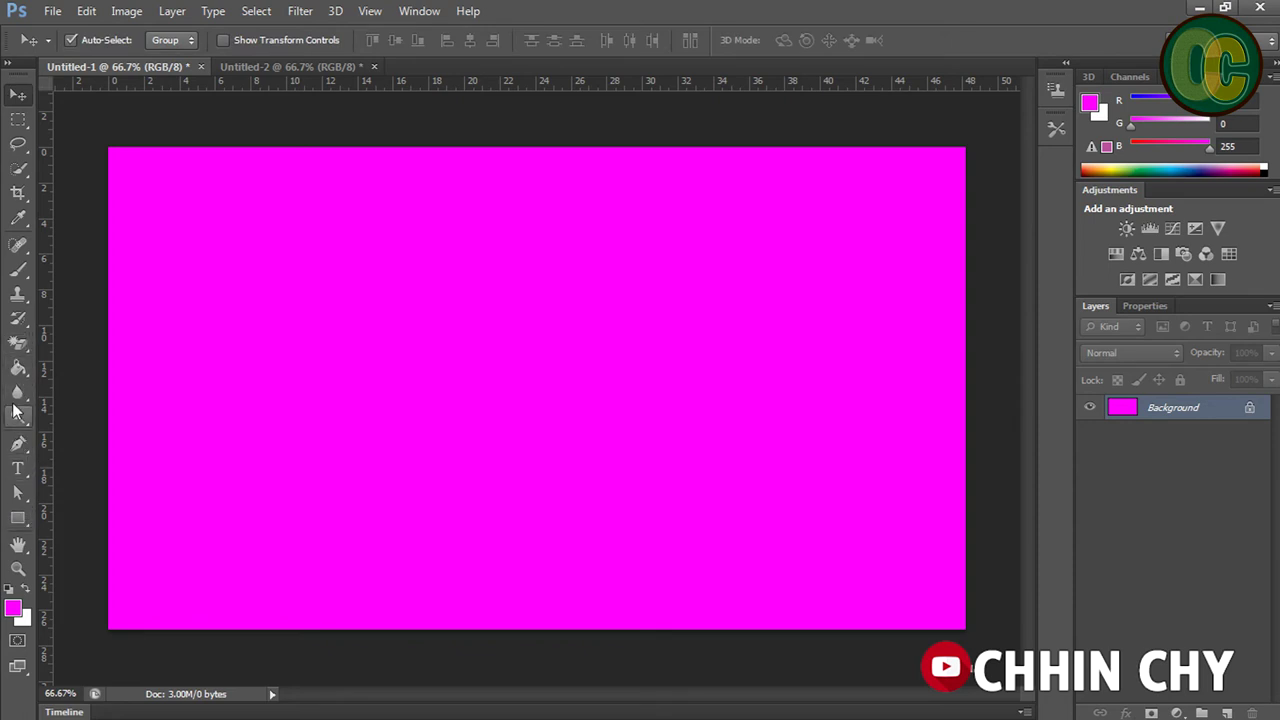
{"action": "left_click", "coordinate": [26, 388]}
{"action": "left_click", "coordinate": [77, 390]}
{"action": "right_click", "coordinate": [28, 401]}
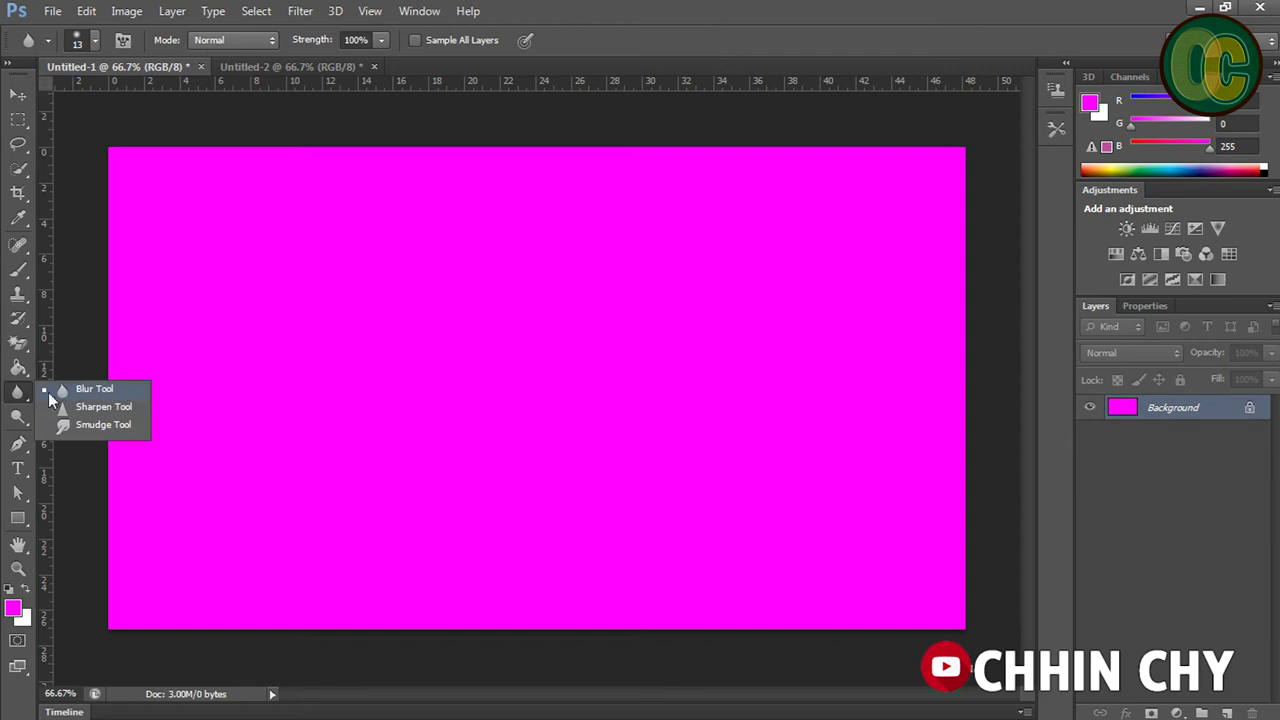
{"action": "left_click", "coordinate": [133, 391]}
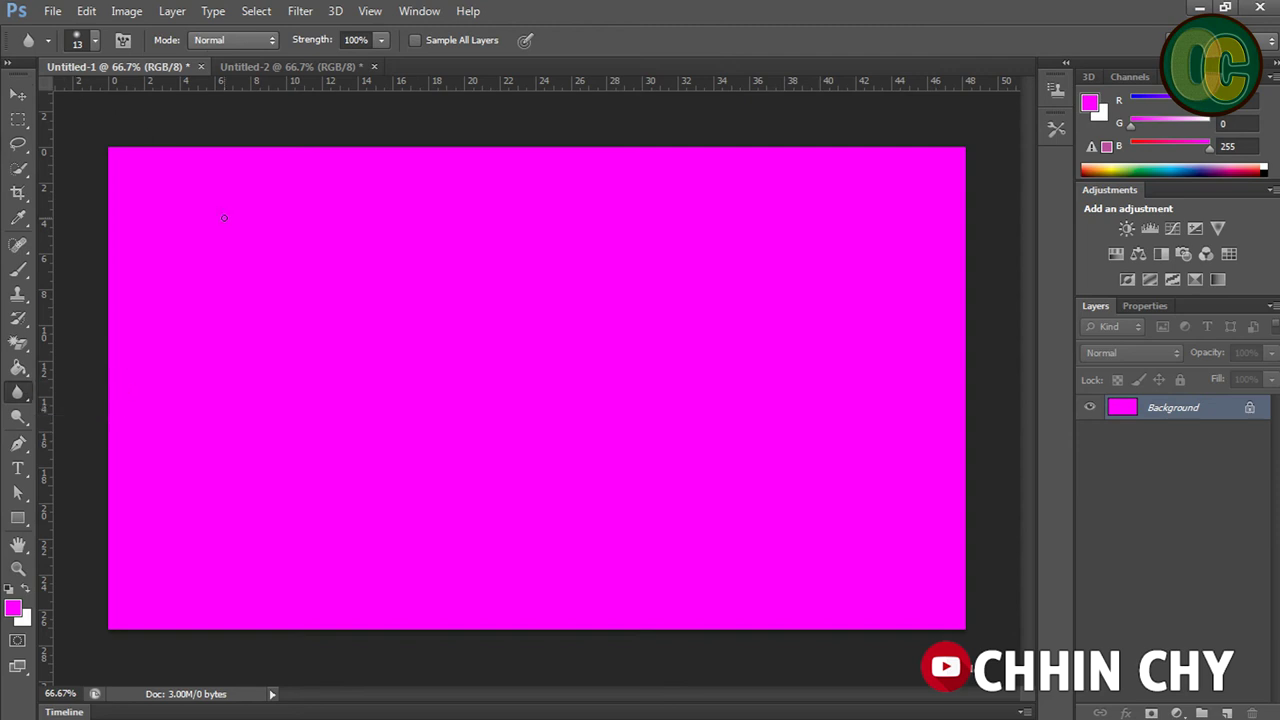
{"action": "left_click", "coordinate": [52, 11]}
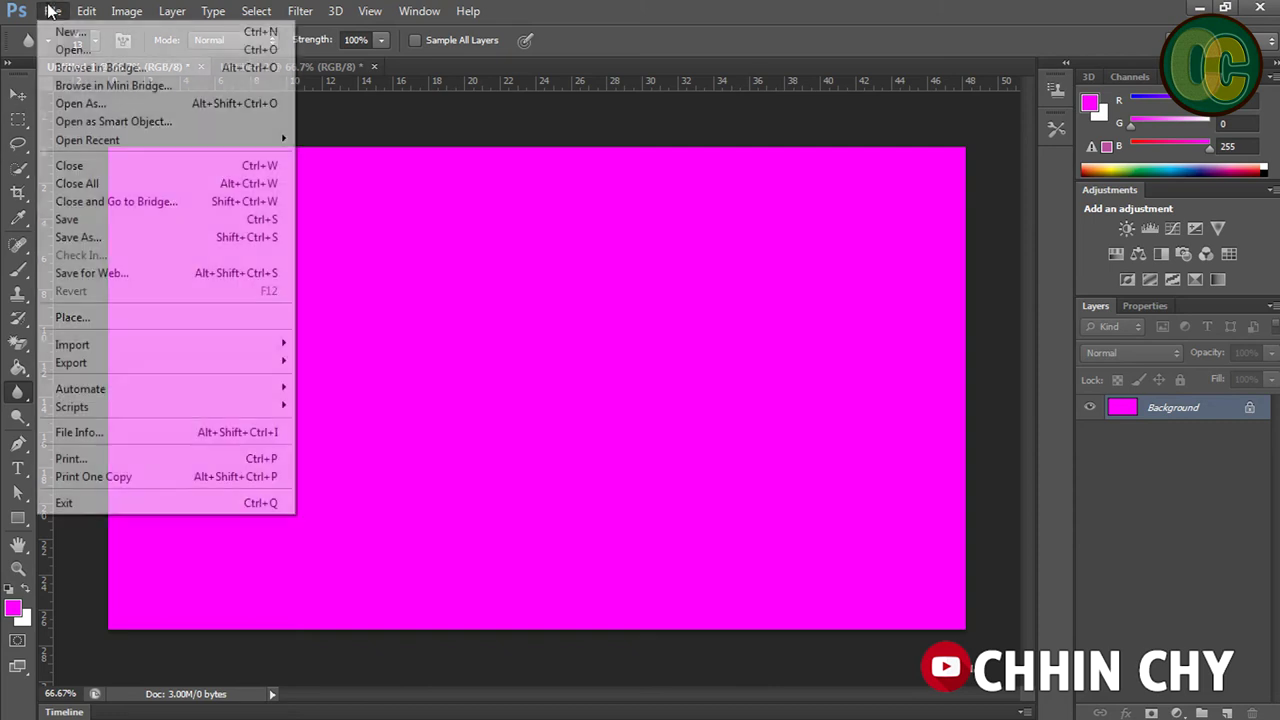
Open the neat3.jpg photo from the File > Open dialog
{"action": "left_click", "coordinate": [72, 50]}
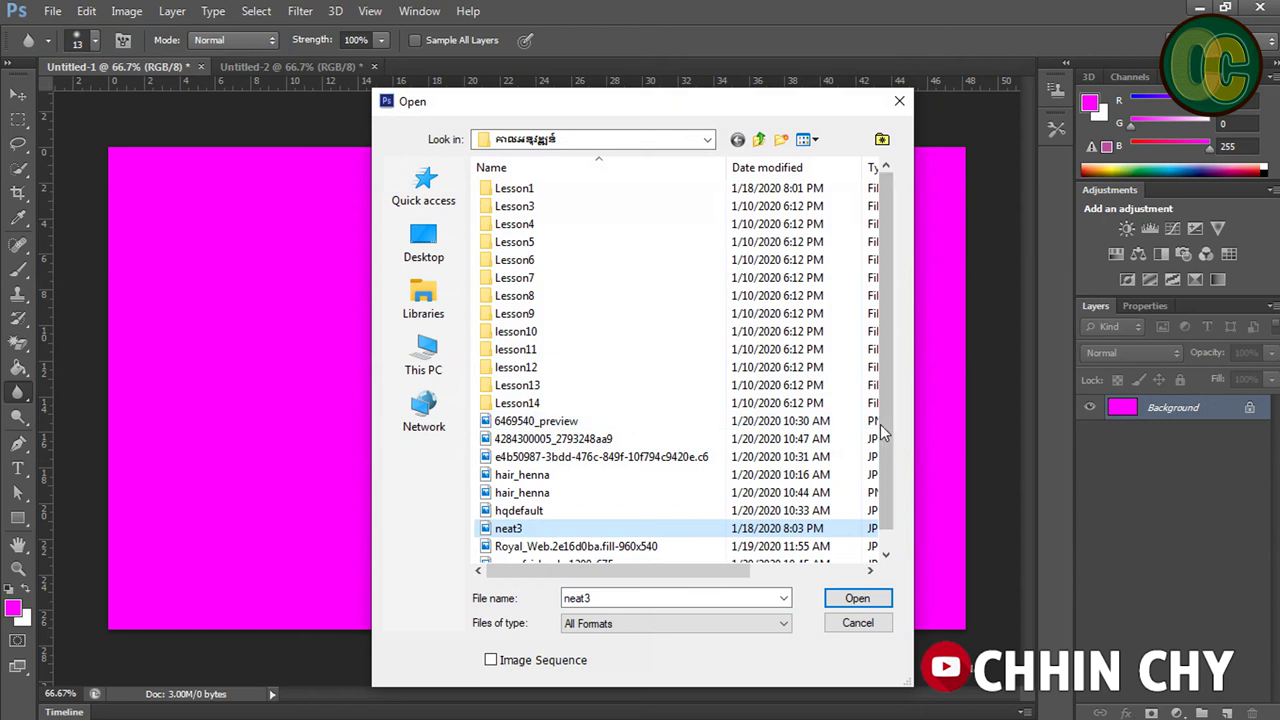
{"action": "scroll", "coordinate": [780, 490], "scroll_direction": "down", "scroll_amount": 1}
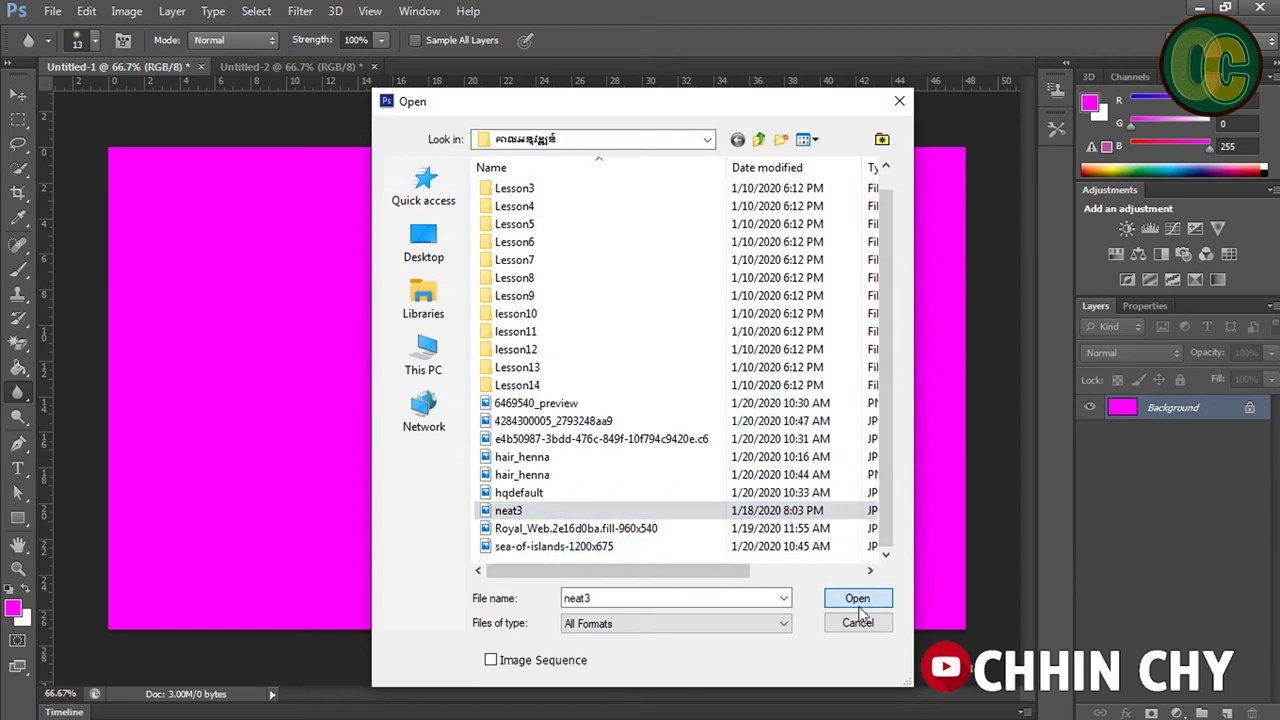
{"action": "left_click", "coordinate": [857, 600]}
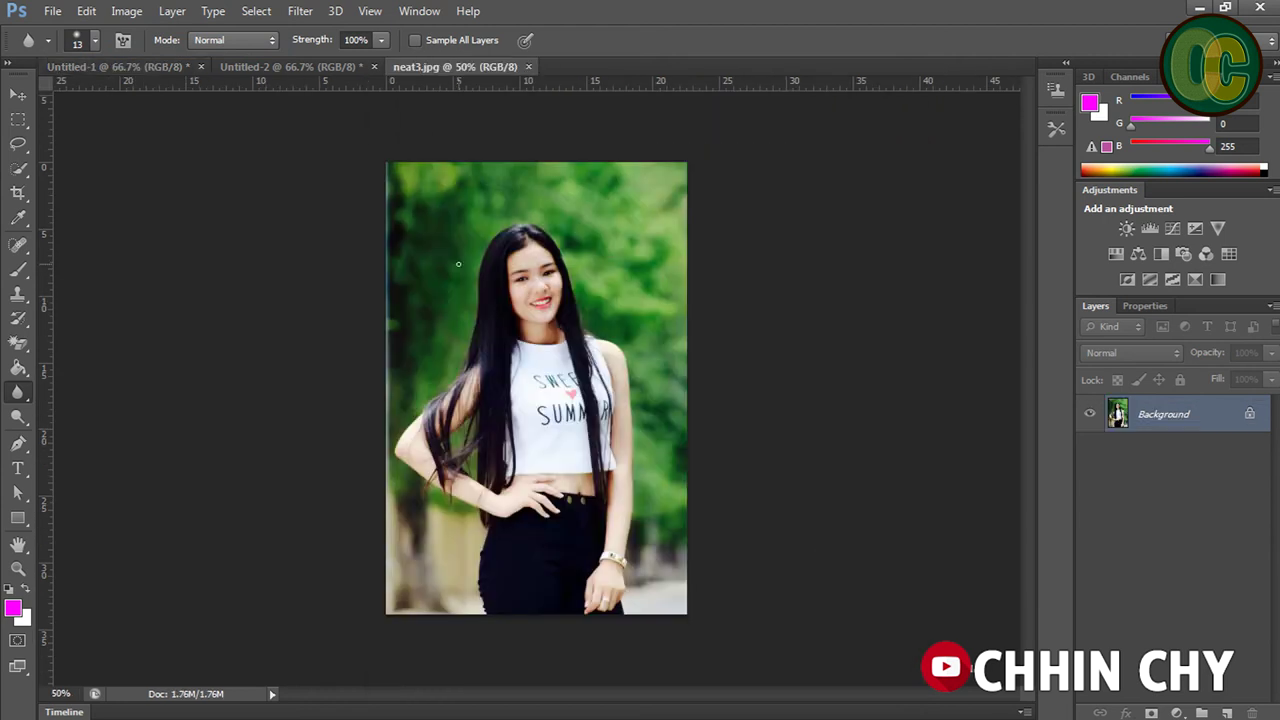
Scroll around the neat3 portrait and keep the Blur tool selected
{"action": "scroll", "coordinate": [458, 264], "scroll_direction": "up", "scroll_amount": 2}
{"action": "scroll", "coordinate": [456, 266], "scroll_direction": "up", "scroll_amount": 2}
{"action": "scroll", "coordinate": [385, 280], "scroll_direction": "down", "scroll_amount": 1}
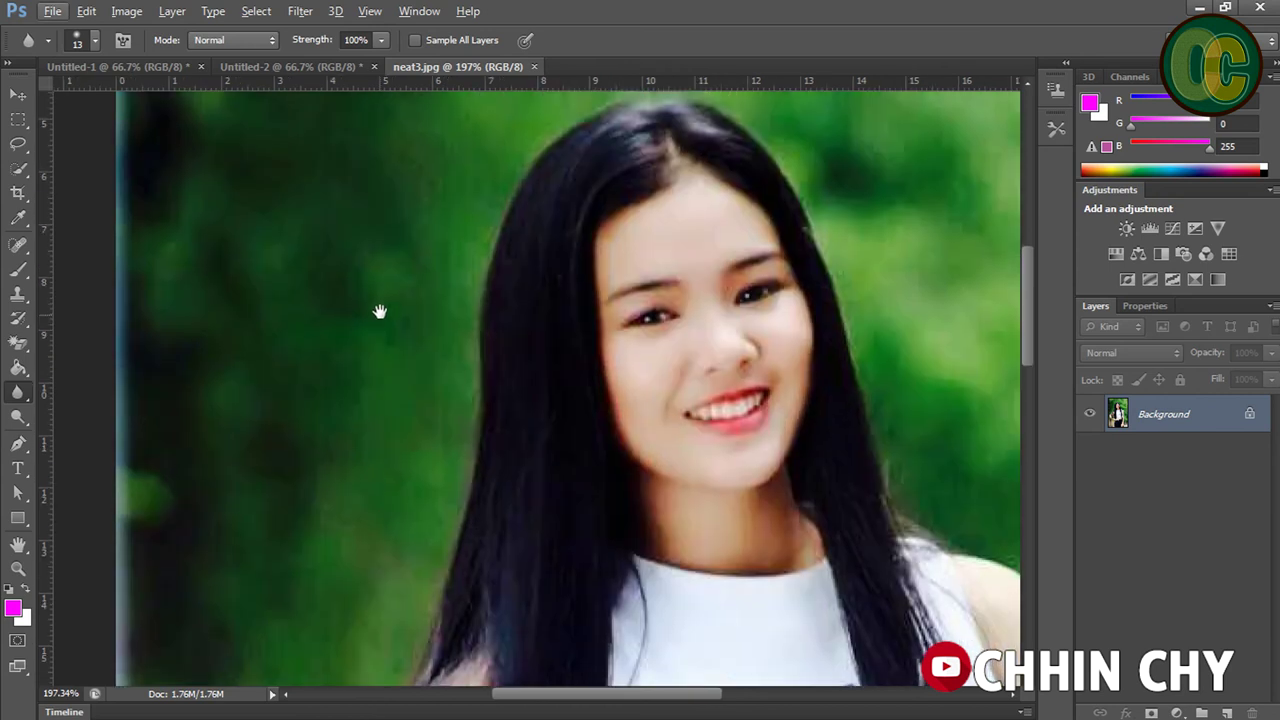
{"action": "scroll", "coordinate": [377, 309], "scroll_direction": "down", "scroll_amount": 1}
{"action": "scroll", "coordinate": [379, 317], "scroll_direction": "down", "scroll_amount": 1}
{"action": "right_click", "coordinate": [15, 395]}
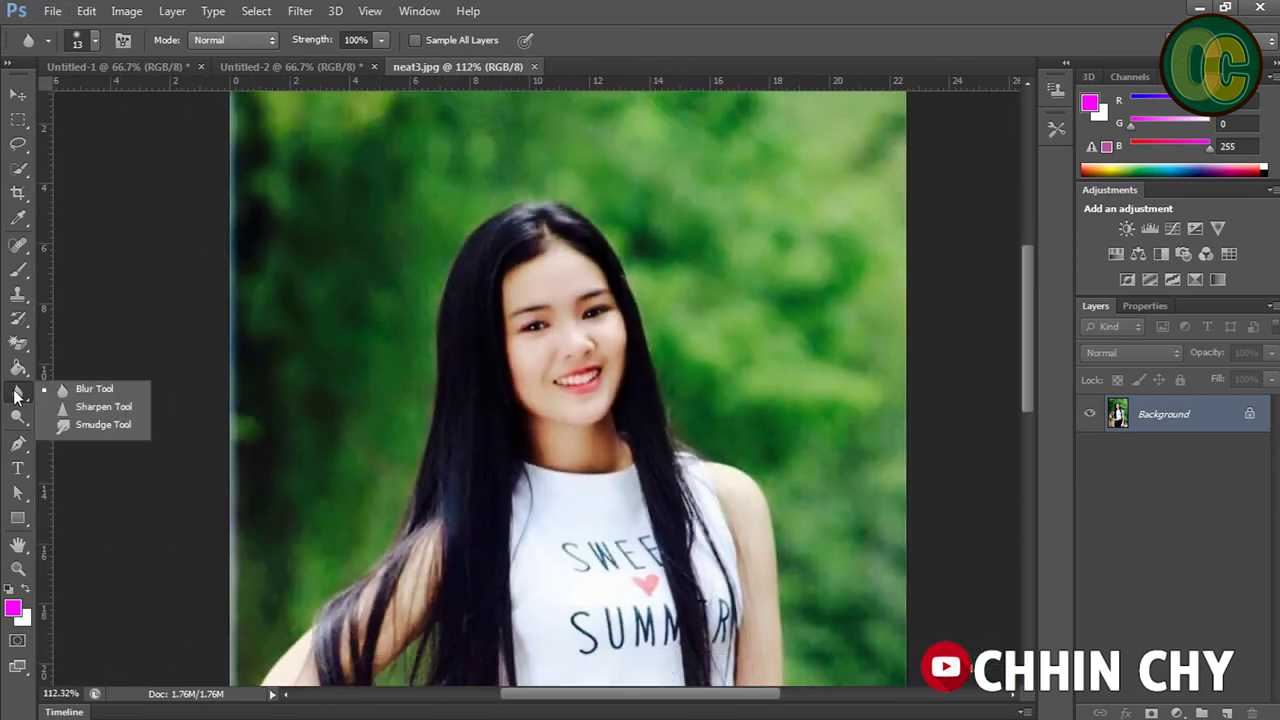
{"action": "left_click", "coordinate": [84, 395]}
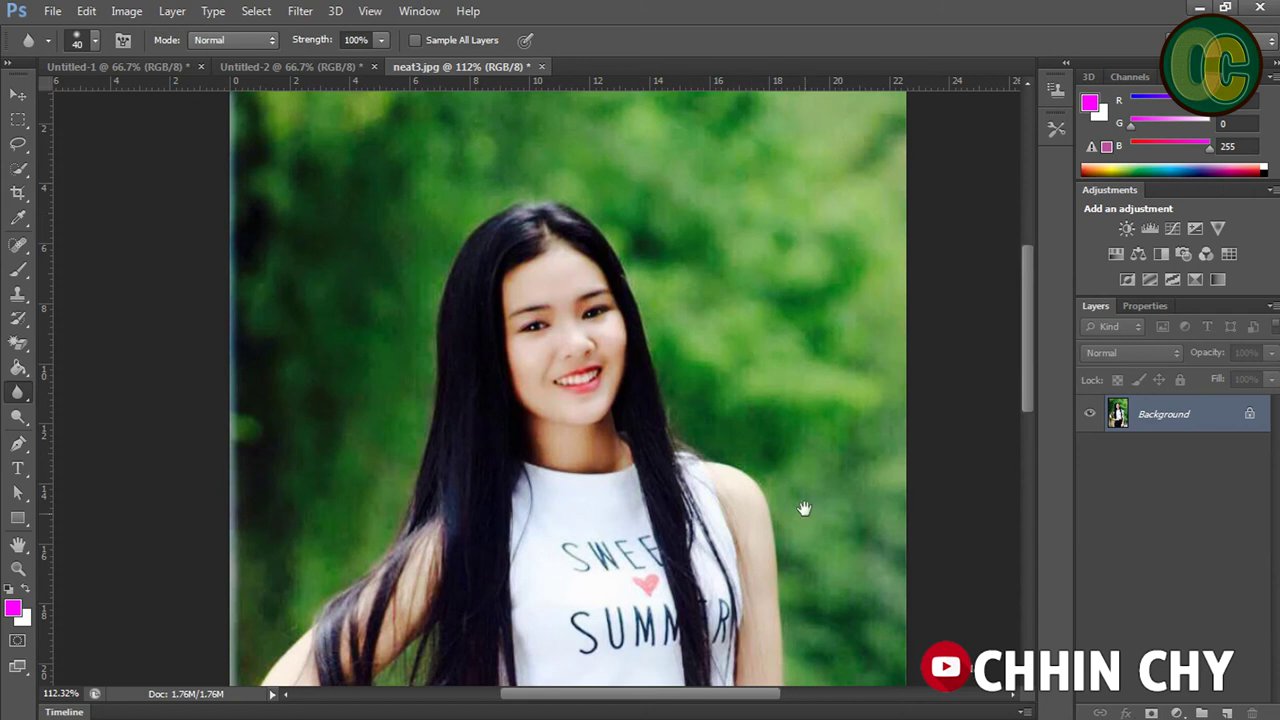
Pan to the shirt and waist, then switch via Sharpen to the Dodge Tool
{"action": "left_click_drag", "start_coordinate": [804, 508], "coordinate": [760, 331]}
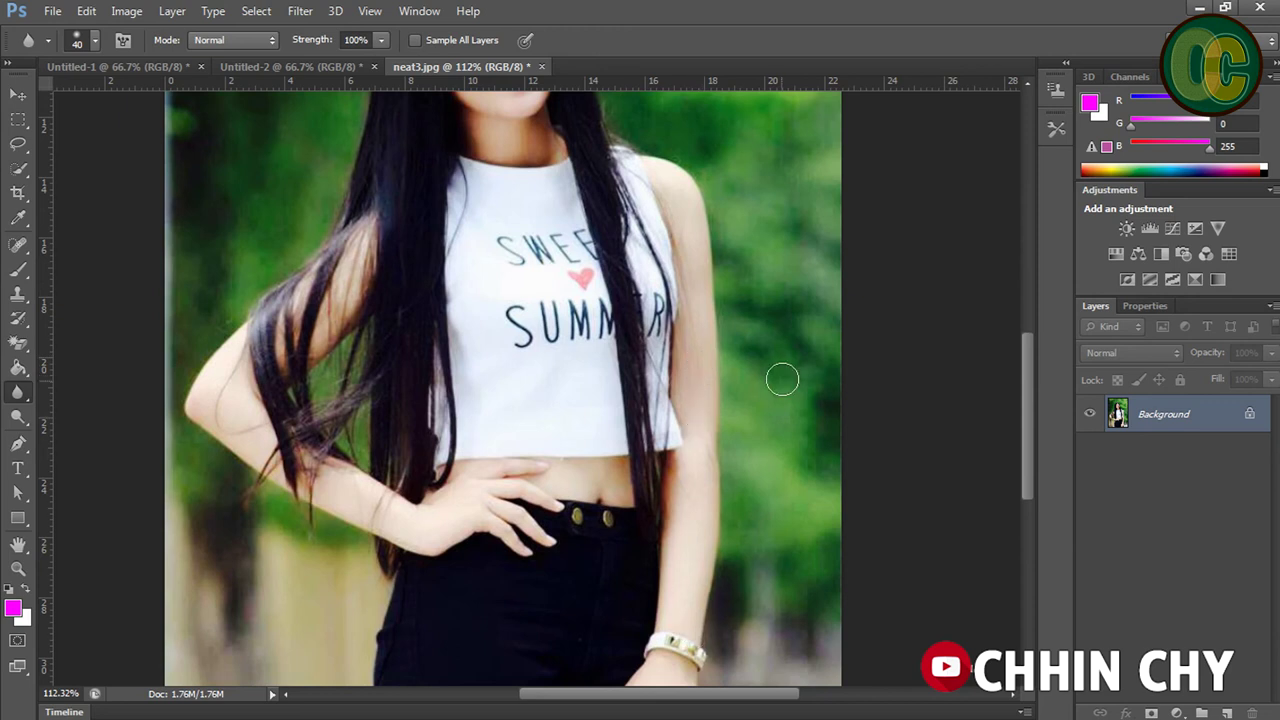
{"action": "left_click_drag", "start_coordinate": [811, 535], "coordinate": [837, 291]}
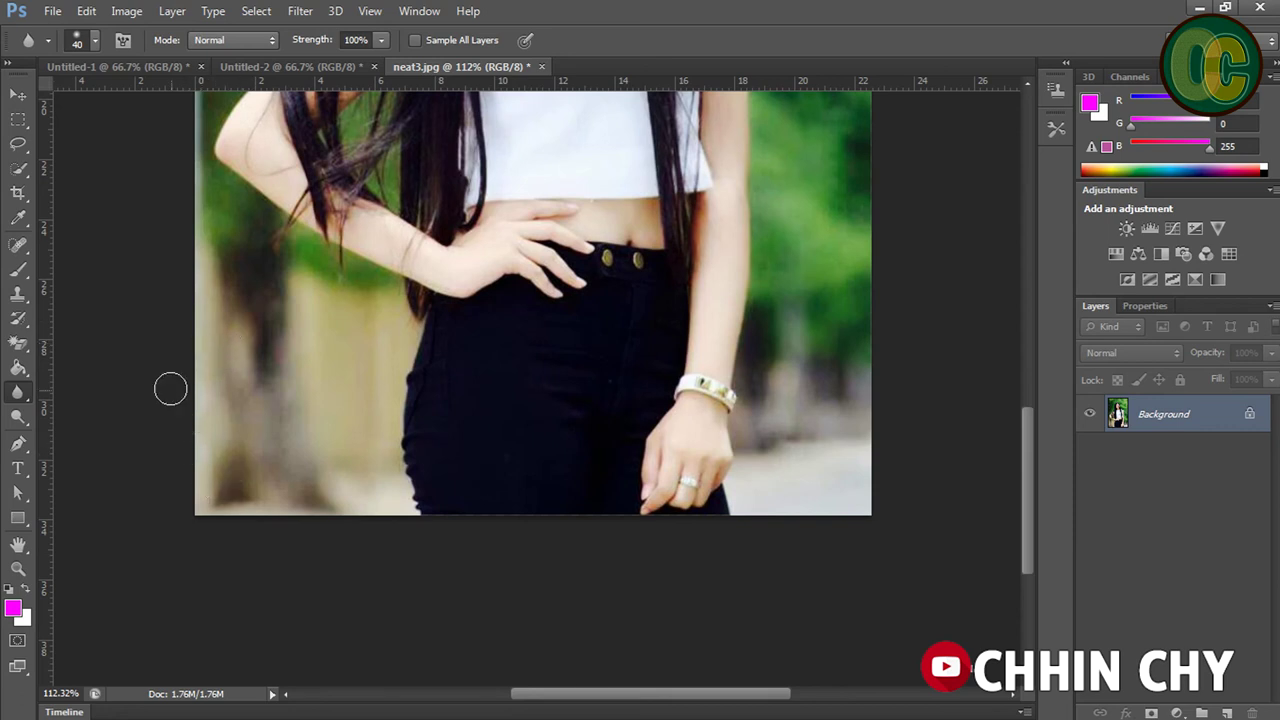
{"action": "right_click", "coordinate": [21, 385]}
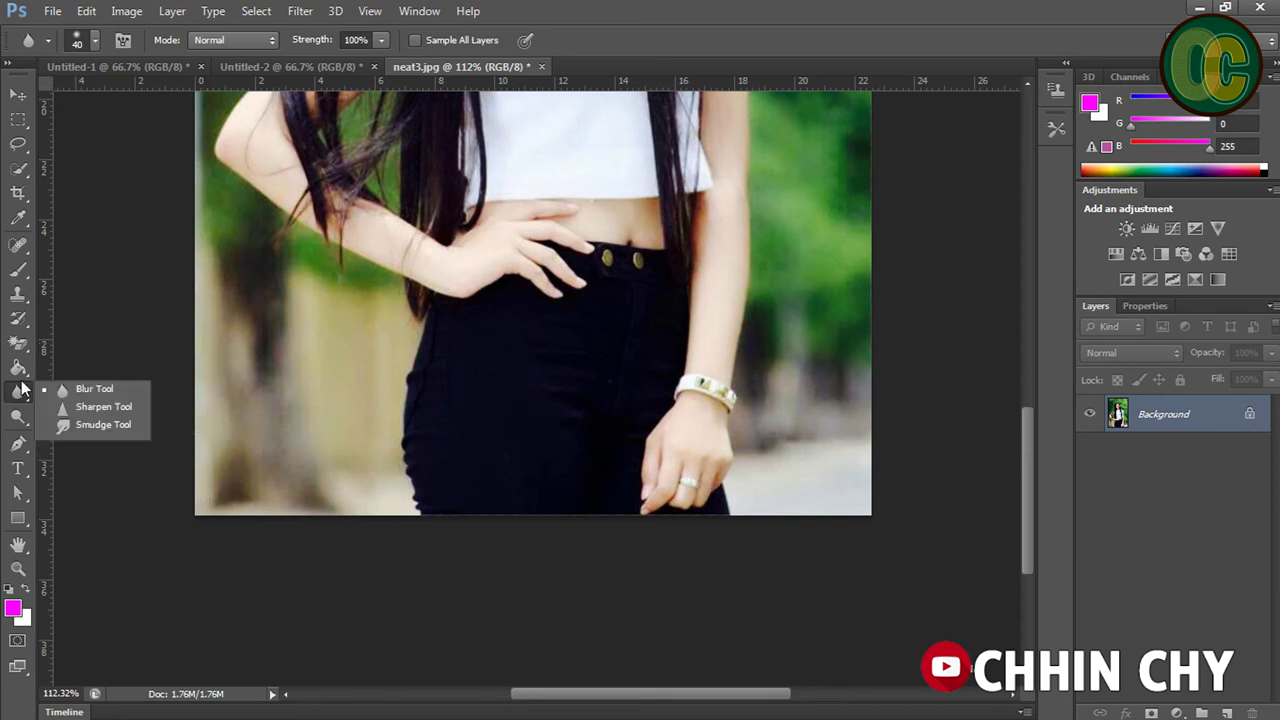
{"action": "left_click", "coordinate": [95, 407]}
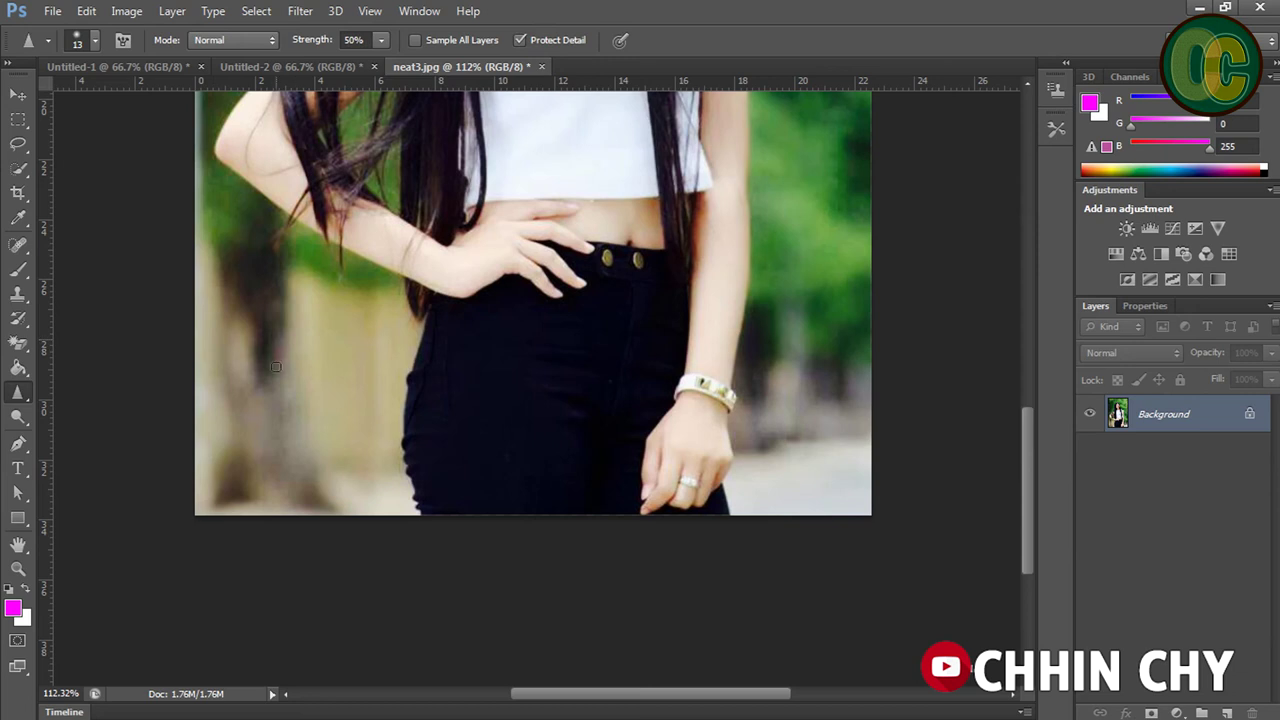
{"action": "left_click", "coordinate": [18, 415]}
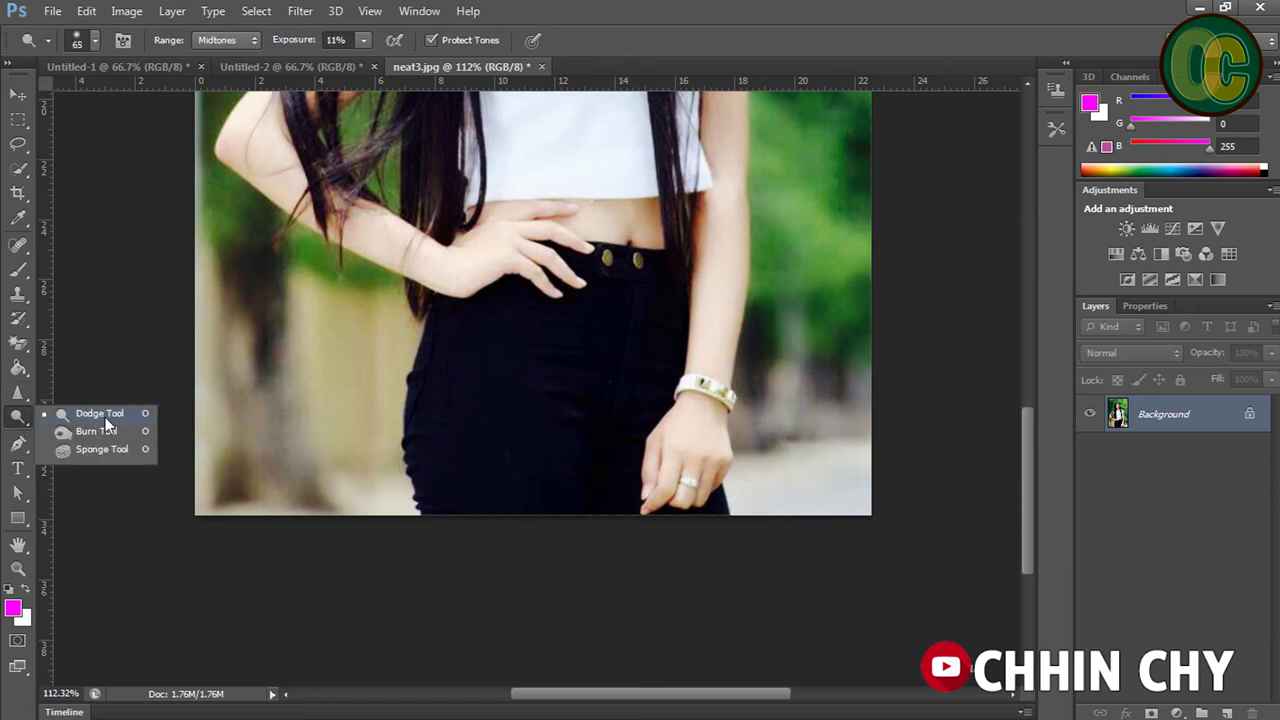
Zoom in on the face and dodge the shadows on her neck and hair edges
{"action": "left_click", "coordinate": [100, 414]}
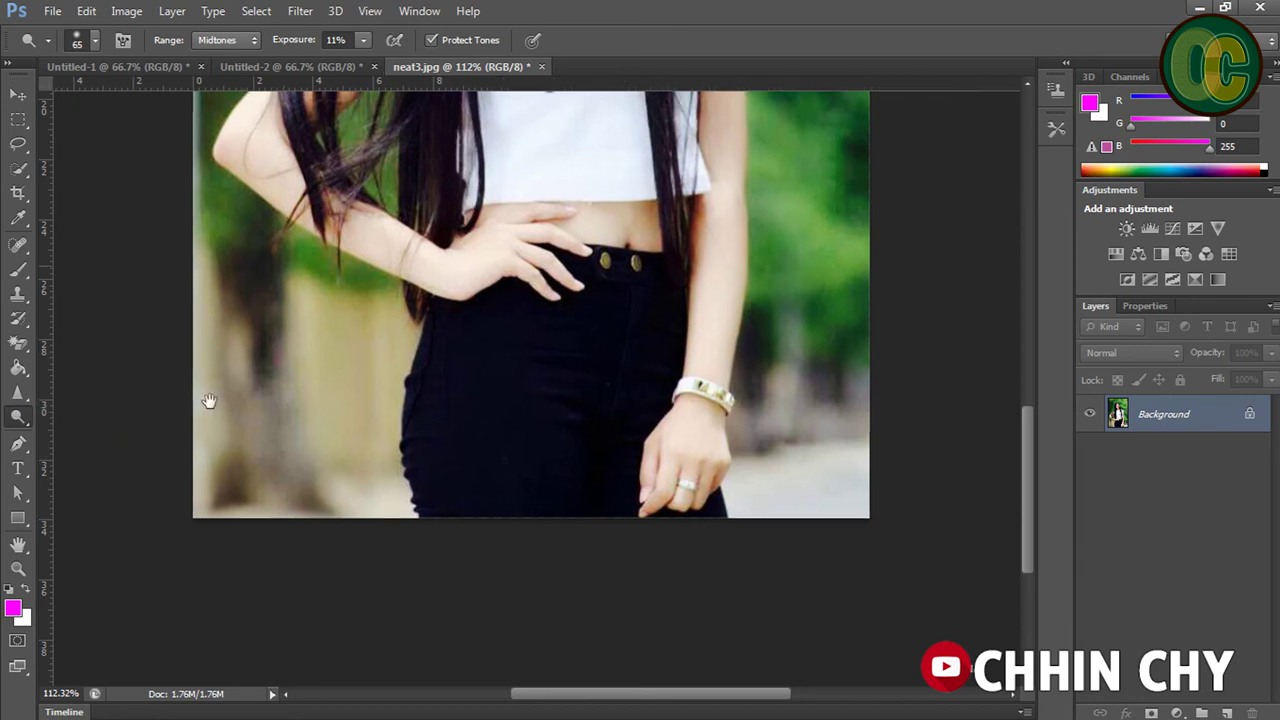
{"action": "scroll", "coordinate": [266, 280], "scroll_direction": "up", "scroll_amount": 5}
{"action": "scroll", "coordinate": [266, 280], "scroll_direction": "right", "scroll_amount": 2}
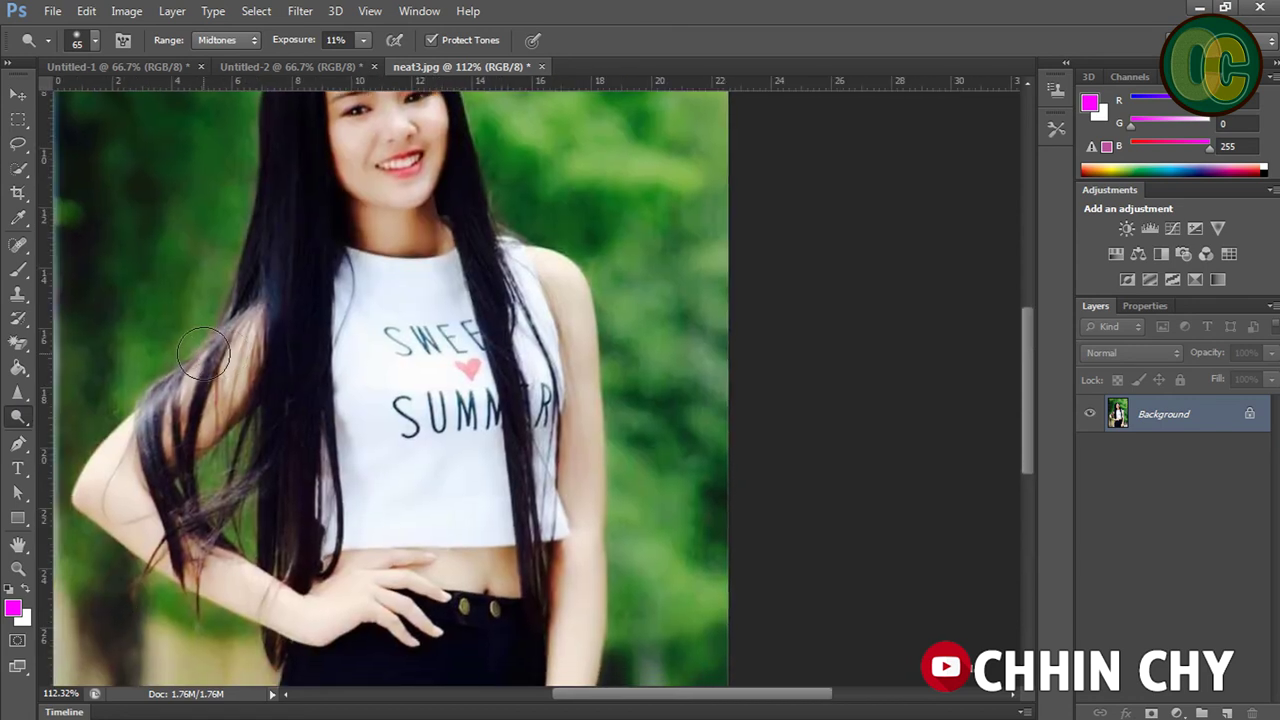
{"action": "scroll", "coordinate": [204, 352], "scroll_direction": "up", "scroll_amount": 2}
{"action": "scroll", "coordinate": [217, 266], "scroll_direction": "up", "scroll_amount": 2}
{"action": "scroll", "coordinate": [217, 266], "scroll_direction": "up", "scroll_amount": 2}
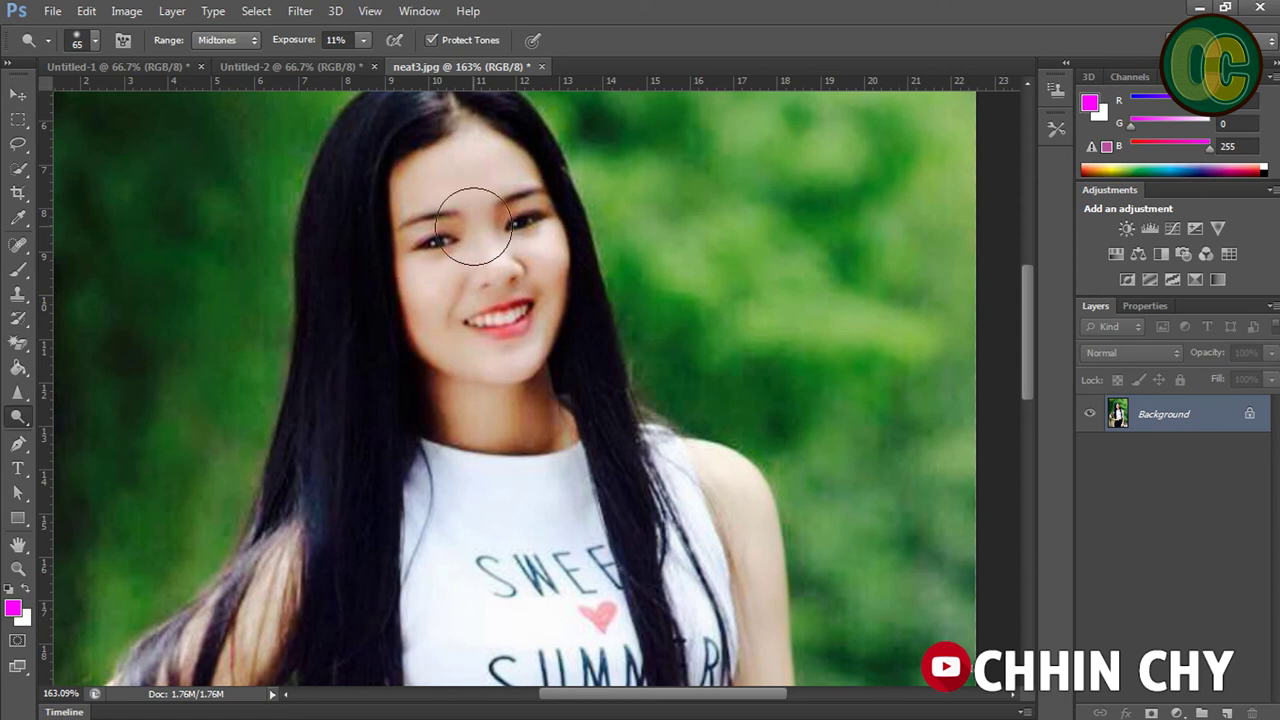
{"action": "mouse_move", "coordinate": [534, 428]}
{"action": "left_mouse_down"}
{"action": "mouse_move", "coordinate": [557, 386]}
{"action": "mouse_move", "coordinate": [529, 440]}
{"action": "mouse_move", "coordinate": [409, 403]}
{"action": "mouse_move", "coordinate": [503, 474]}
{"action": "mouse_move", "coordinate": [494, 446]}
{"action": "mouse_move", "coordinate": [586, 386]}
{"action": "mouse_move", "coordinate": [604, 406]}
{"action": "left_mouse_up"}
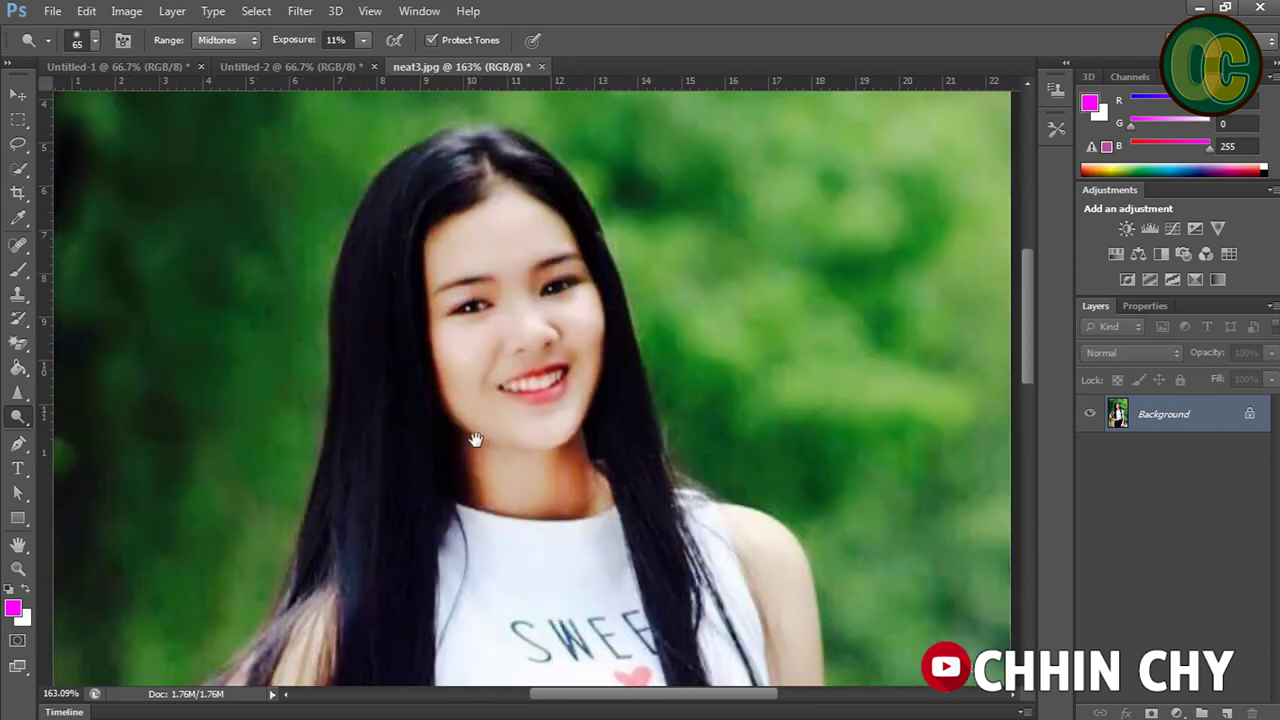
{"action": "left_click_drag", "start_coordinate": [355, 210], "coordinate": [422, 281]}
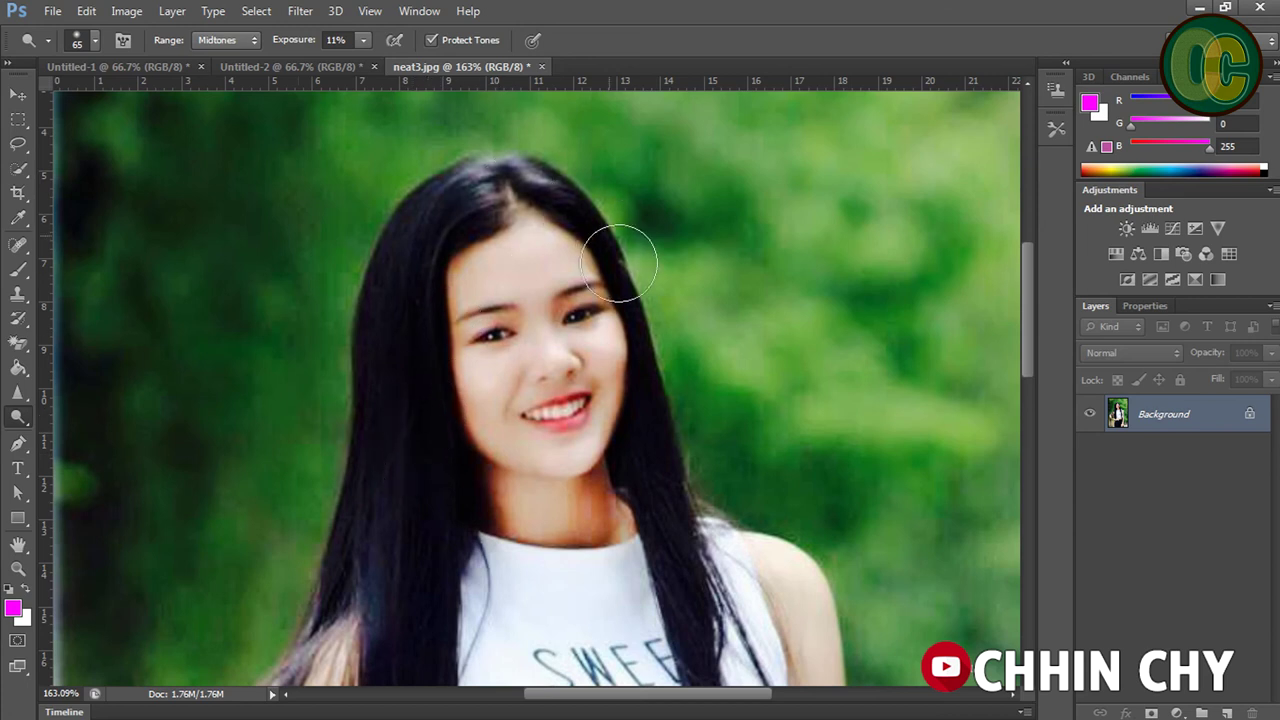
Select the Blur tool at 100% strength and open the File menu
{"action": "left_click", "coordinate": [18, 396]}
{"action": "left_click", "coordinate": [61, 393]}
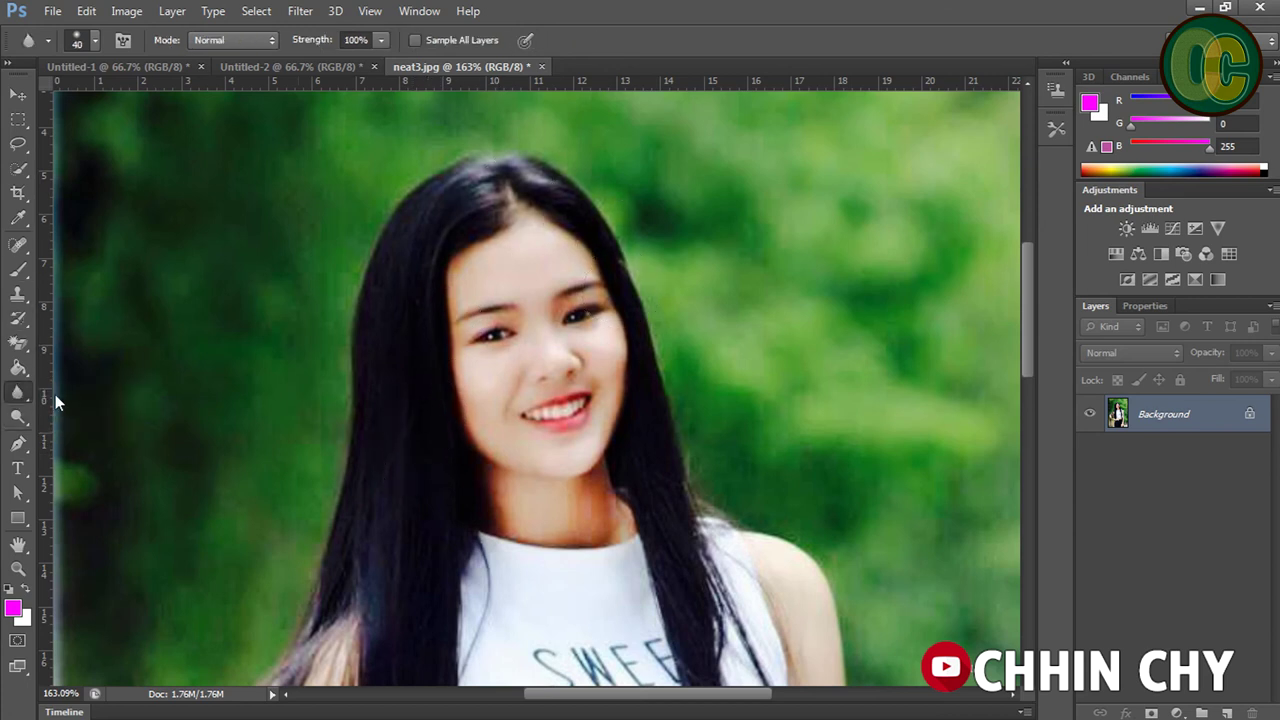
{"action": "left_click", "coordinate": [18, 396]}
{"action": "left_click", "coordinate": [90, 396]}
{"action": "left_click", "coordinate": [52, 11]}
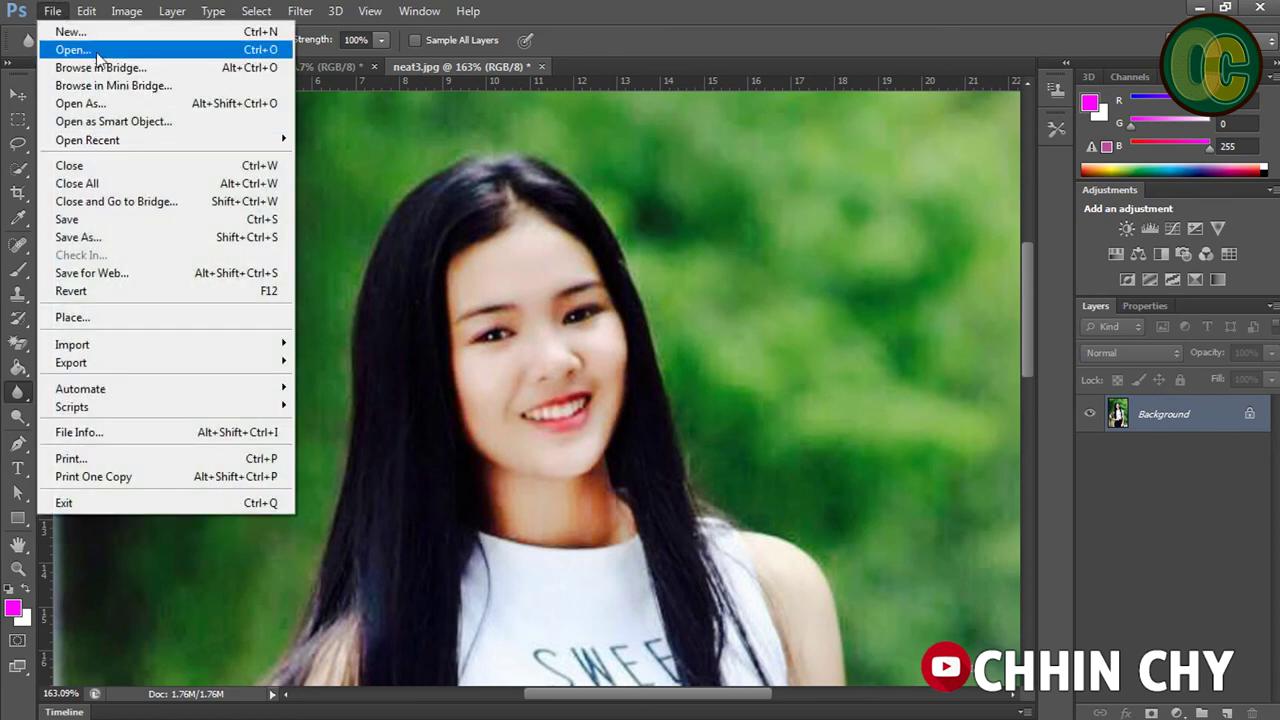
Open images (1).jpg from the image folder on Local Disk (D:) as a new document
{"action": "left_click", "coordinate": [91, 50]}
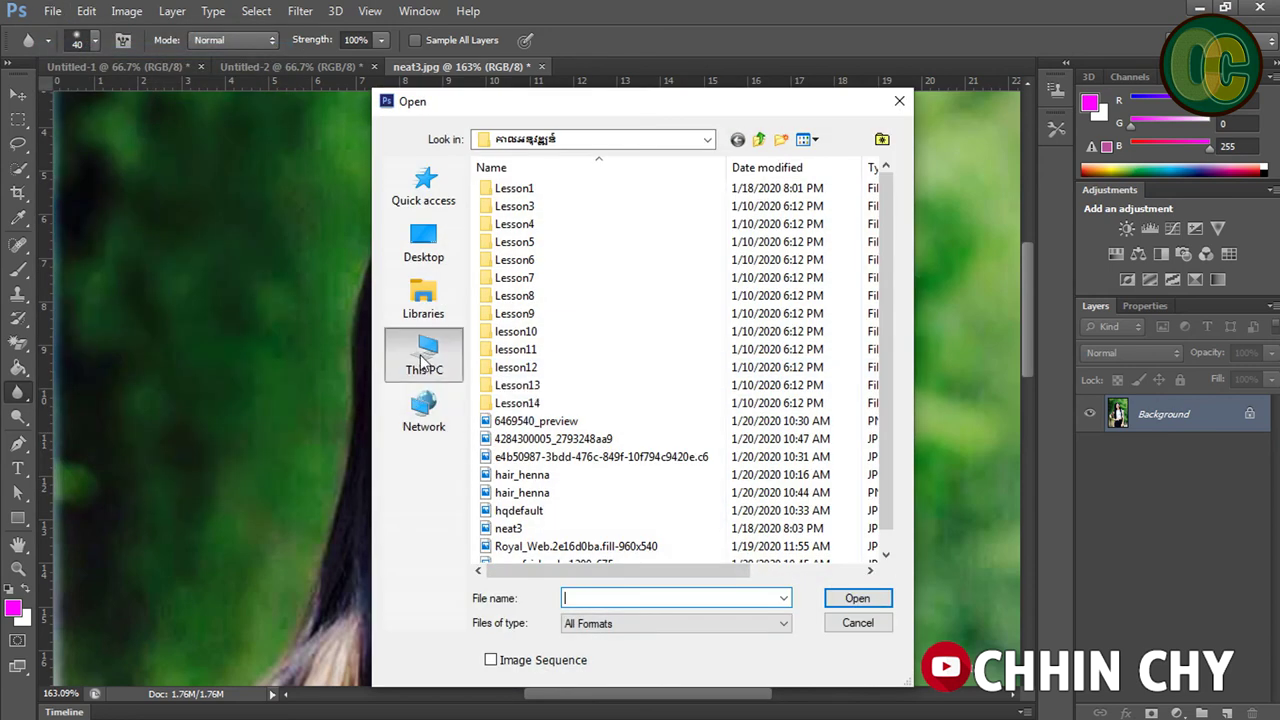
{"action": "left_click", "coordinate": [424, 355]}
{"action": "left_click_drag", "start_coordinate": [886, 232], "coordinate": [884, 346]}
{"action": "left_click", "coordinate": [599, 321]}
{"action": "double_click", "coordinate": [613, 328]}
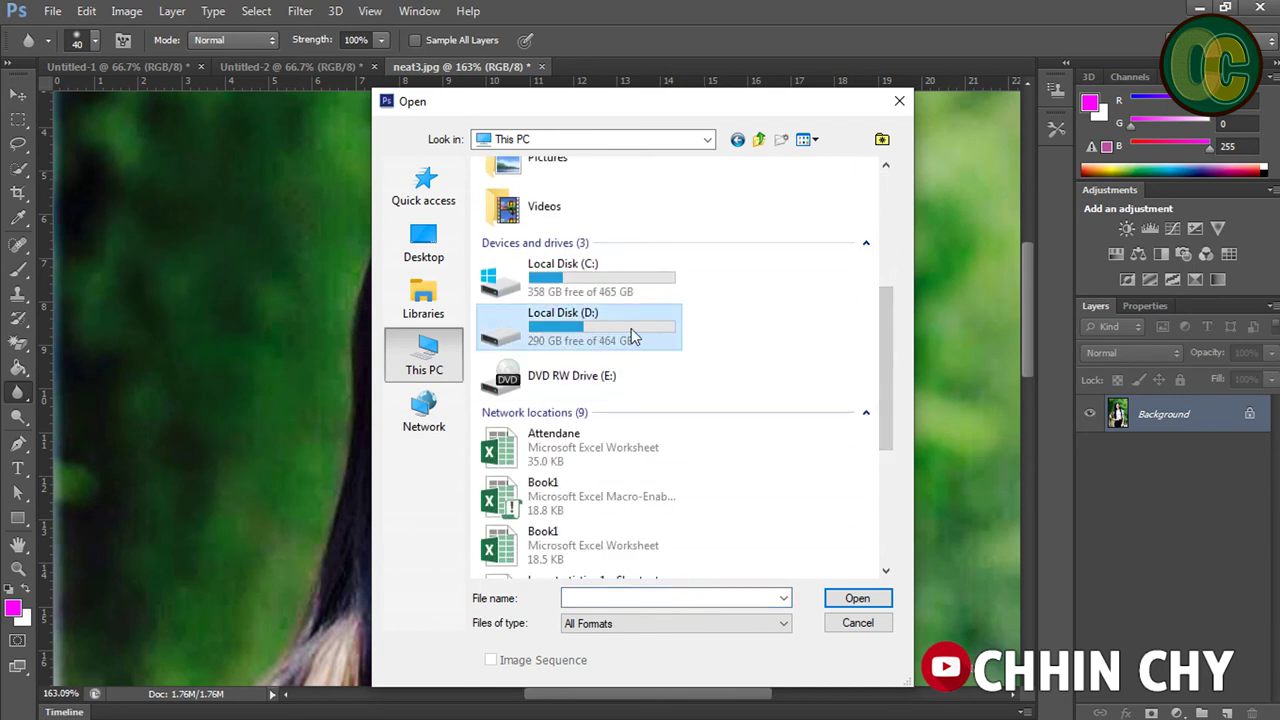
{"action": "double_click", "coordinate": [633, 337]}
{"action": "double_click", "coordinate": [555, 208]}
{"action": "double_click", "coordinate": [560, 190]}
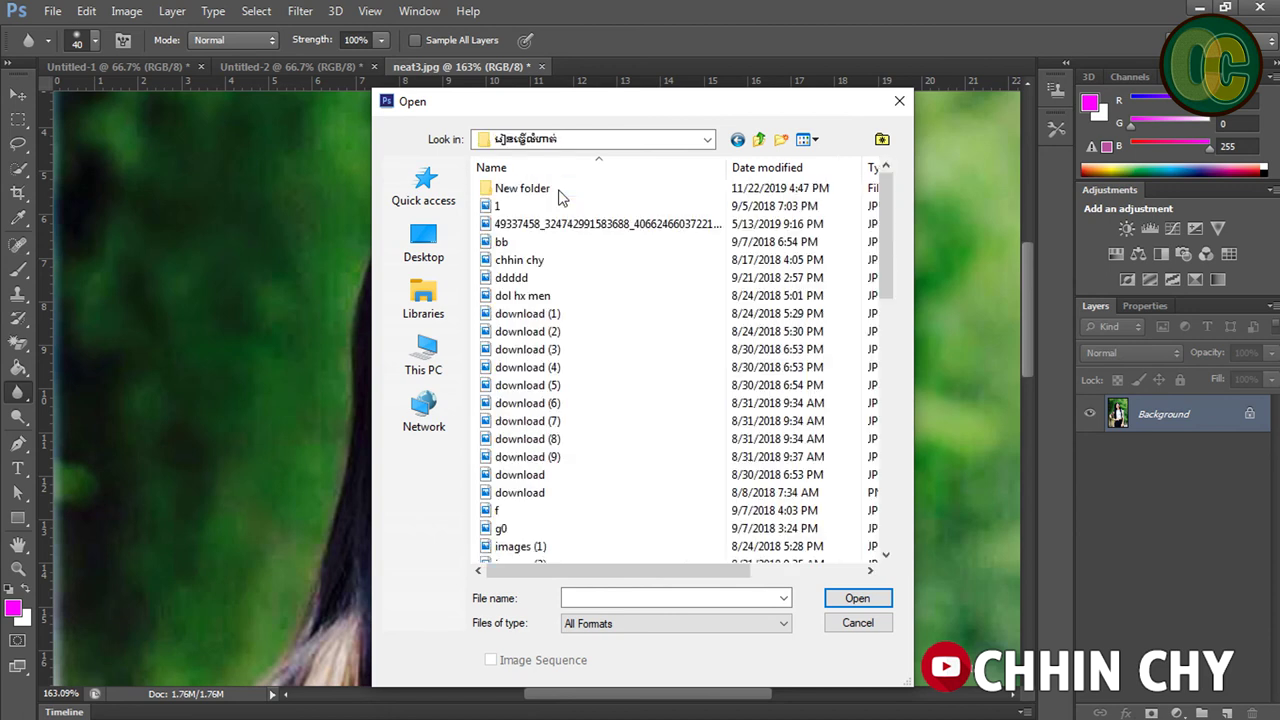
{"action": "left_click_drag", "start_coordinate": [894, 257], "coordinate": [891, 371]}
{"action": "left_click", "coordinate": [545, 260]}
{"action": "left_click", "coordinate": [857, 598]}
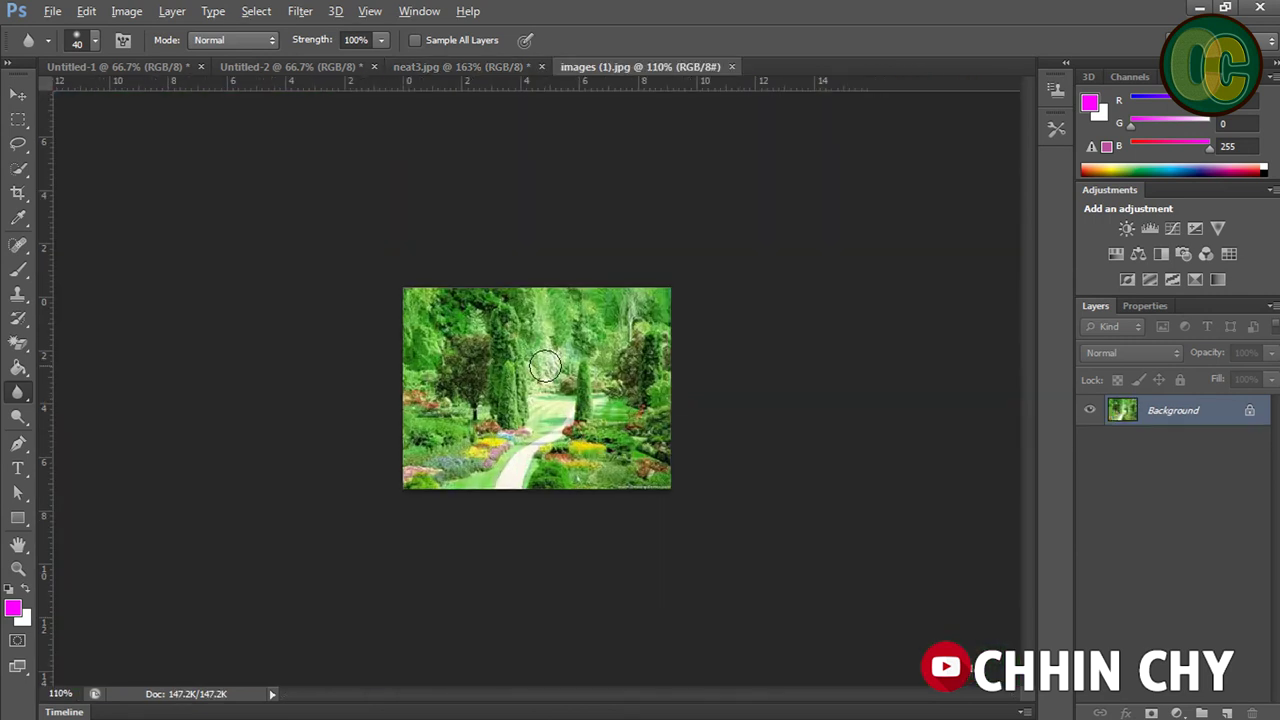
Fit the garden photo on screen, blur its surroundings, and dodge the upper-left trees lighter
{"action": "key", "text": "ctrl+0"}
{"action": "mouse_move", "coordinate": [248, 378]}
{"action": "left_mouse_down"}
{"action": "mouse_move", "coordinate": [235, 537]}
{"action": "mouse_move", "coordinate": [858, 244]}
{"action": "mouse_move", "coordinate": [829, 420]}
{"action": "mouse_move", "coordinate": [455, 605]}
{"action": "mouse_move", "coordinate": [391, 311]}
{"action": "mouse_move", "coordinate": [829, 271]}
{"action": "mouse_move", "coordinate": [366, 363]}
{"action": "mouse_move", "coordinate": [494, 326]}
{"action": "mouse_move", "coordinate": [538, 433]}
{"action": "mouse_move", "coordinate": [574, 448]}
{"action": "left_mouse_up"}
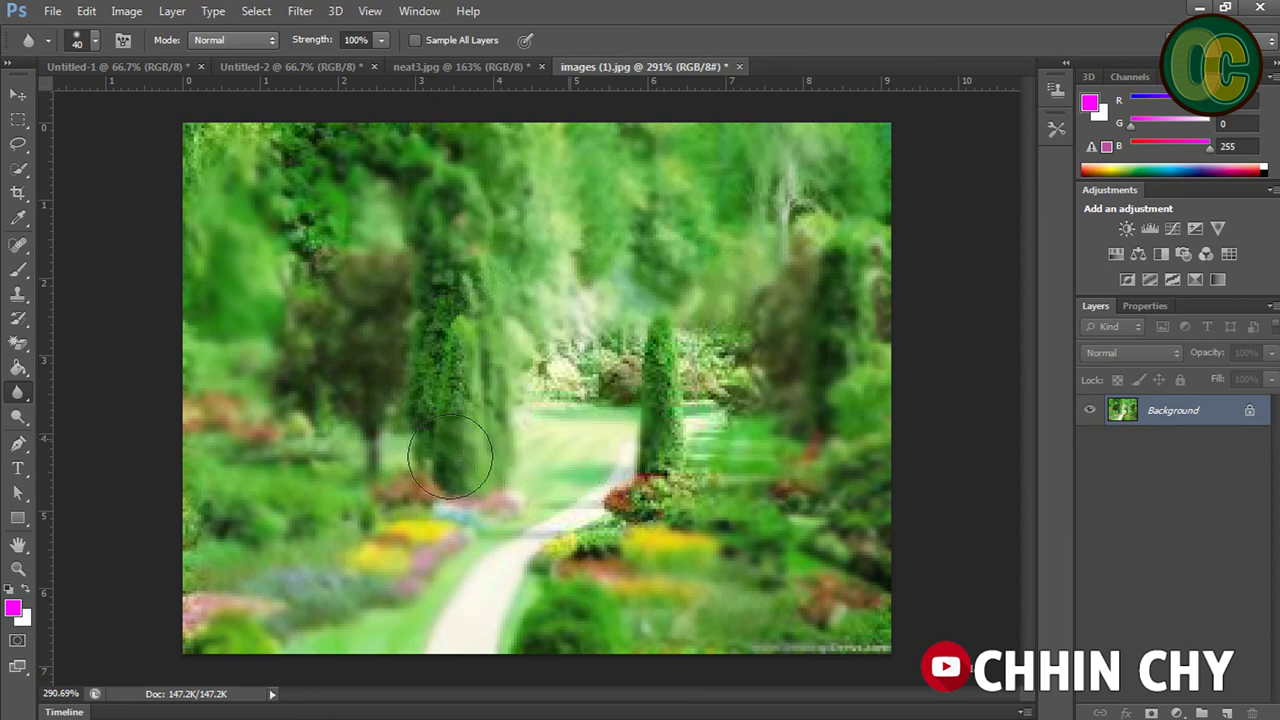
{"action": "right_click", "coordinate": [17, 420]}
{"action": "left_click", "coordinate": [80, 414]}
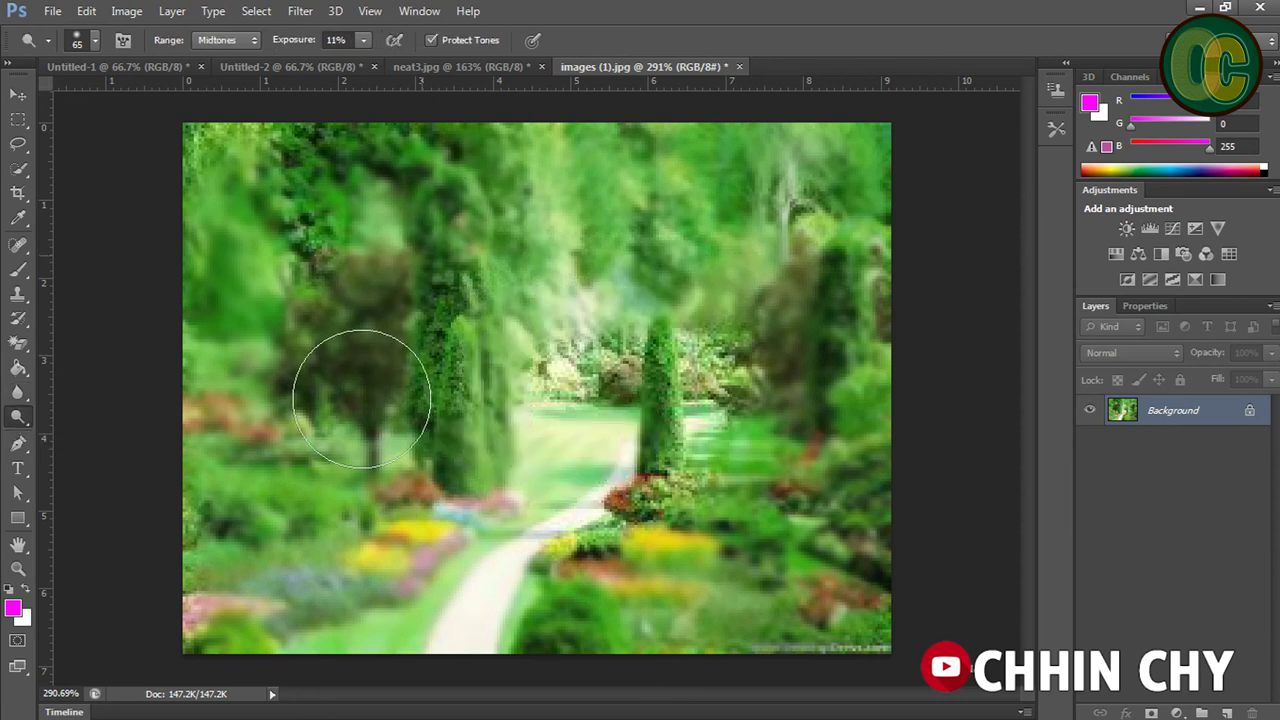
{"action": "mouse_move", "coordinate": [326, 236]}
{"action": "left_mouse_down"}
{"action": "mouse_move", "coordinate": [314, 329]}
{"action": "mouse_move", "coordinate": [357, 157]}
{"action": "mouse_move", "coordinate": [271, 143]}
{"action": "mouse_move", "coordinate": [255, 366]}
{"action": "left_mouse_up"}
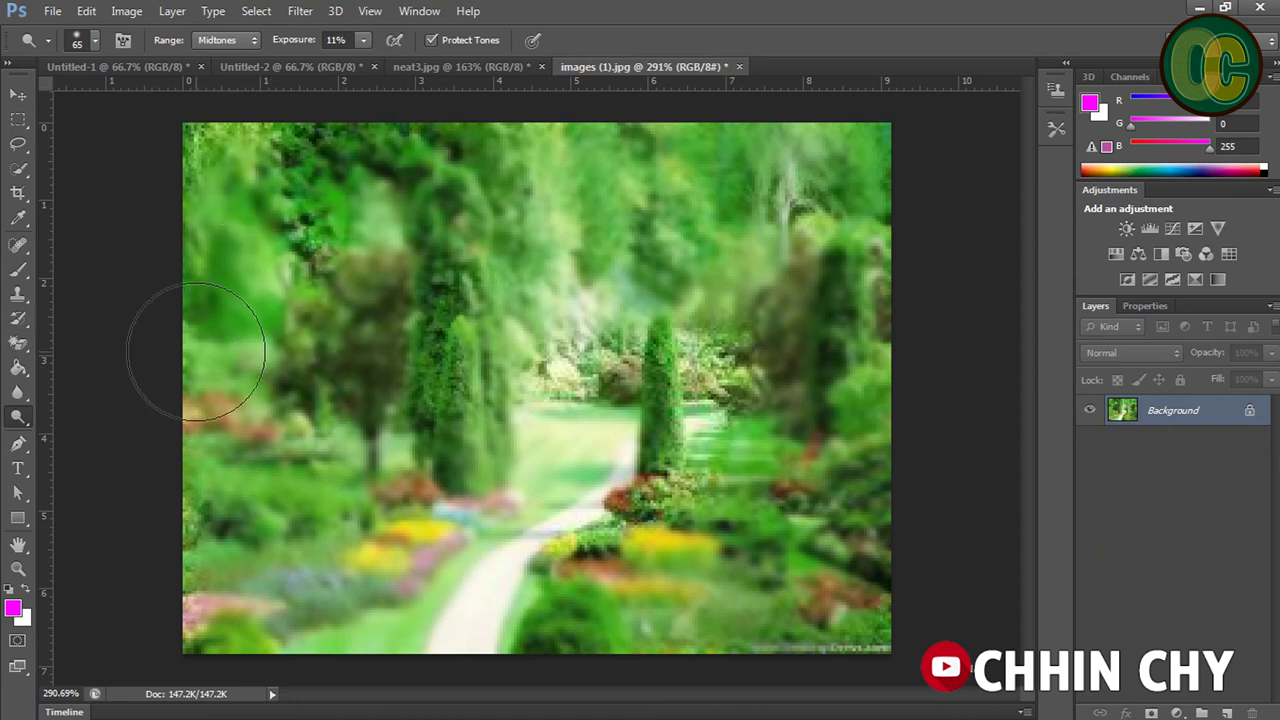
{"action": "left_click", "coordinate": [17, 319]}
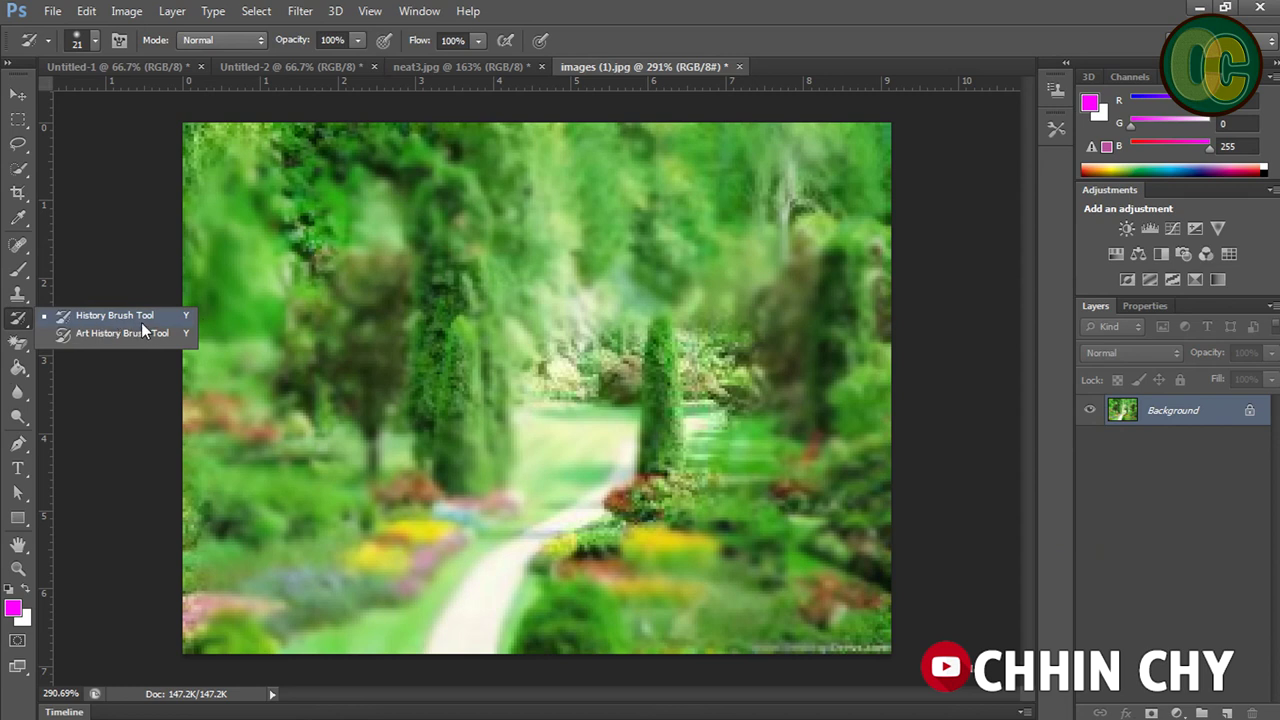
Paint the upper-left, left-edge and central trees plus top foliage back to sharp detail with the History Brush
{"action": "left_click", "coordinate": [115, 315]}
{"action": "left_click_drag", "start_coordinate": [280, 240], "coordinate": [230, 368]}
{"action": "left_click_drag", "start_coordinate": [213, 130], "coordinate": [216, 252]}
{"action": "mouse_move", "coordinate": [305, 255]}
{"action": "left_mouse_down"}
{"action": "mouse_move", "coordinate": [391, 386]}
{"action": "mouse_move", "coordinate": [300, 204]}
{"action": "mouse_move", "coordinate": [515, 168]}
{"action": "mouse_move", "coordinate": [350, 232]}
{"action": "left_mouse_up"}
{"action": "mouse_move", "coordinate": [636, 234]}
{"action": "left_mouse_down"}
{"action": "mouse_move", "coordinate": [505, 275]}
{"action": "mouse_move", "coordinate": [600, 320]}
{"action": "mouse_move", "coordinate": [800, 260]}
{"action": "mouse_move", "coordinate": [677, 283]}
{"action": "mouse_move", "coordinate": [524, 216]}
{"action": "mouse_move", "coordinate": [739, 164]}
{"action": "left_mouse_up"}
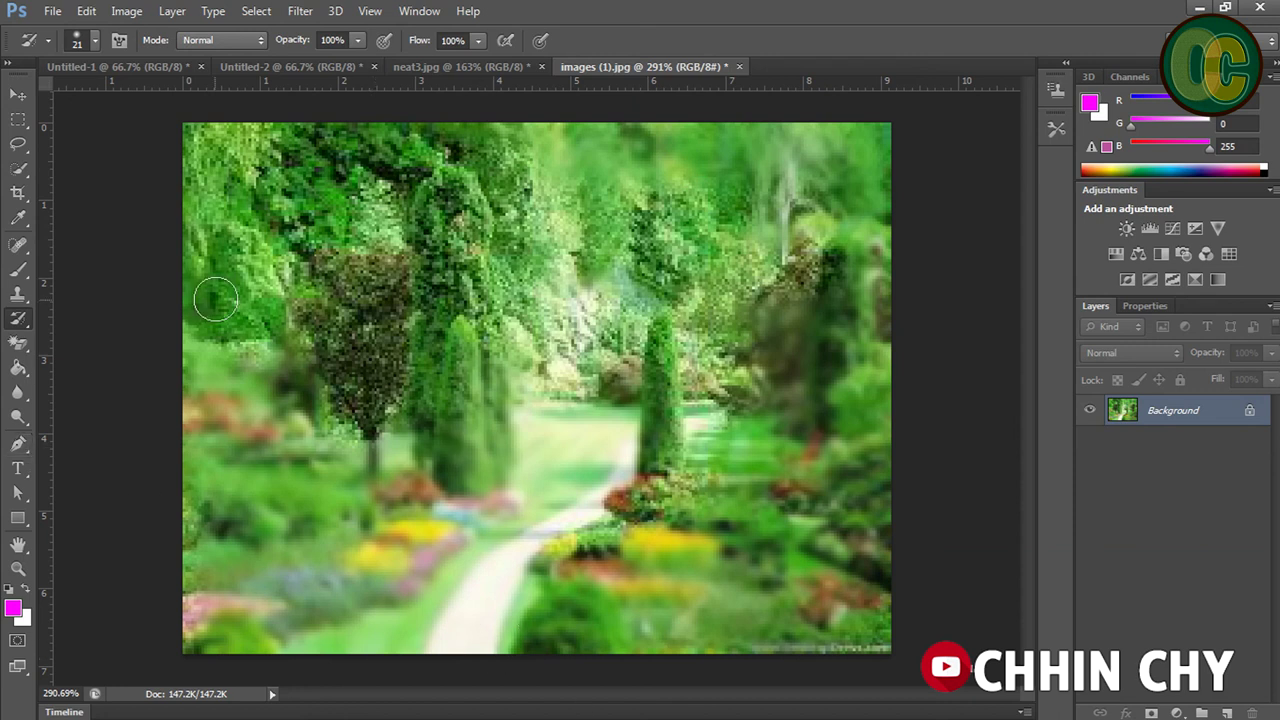
{"action": "left_click_drag", "start_coordinate": [613, 170], "coordinate": [404, 176]}
{"action": "mouse_move", "coordinate": [616, 124]}
{"action": "left_mouse_down"}
{"action": "mouse_move", "coordinate": [390, 248]}
{"action": "mouse_move", "coordinate": [160, 435]}
{"action": "left_mouse_up"}
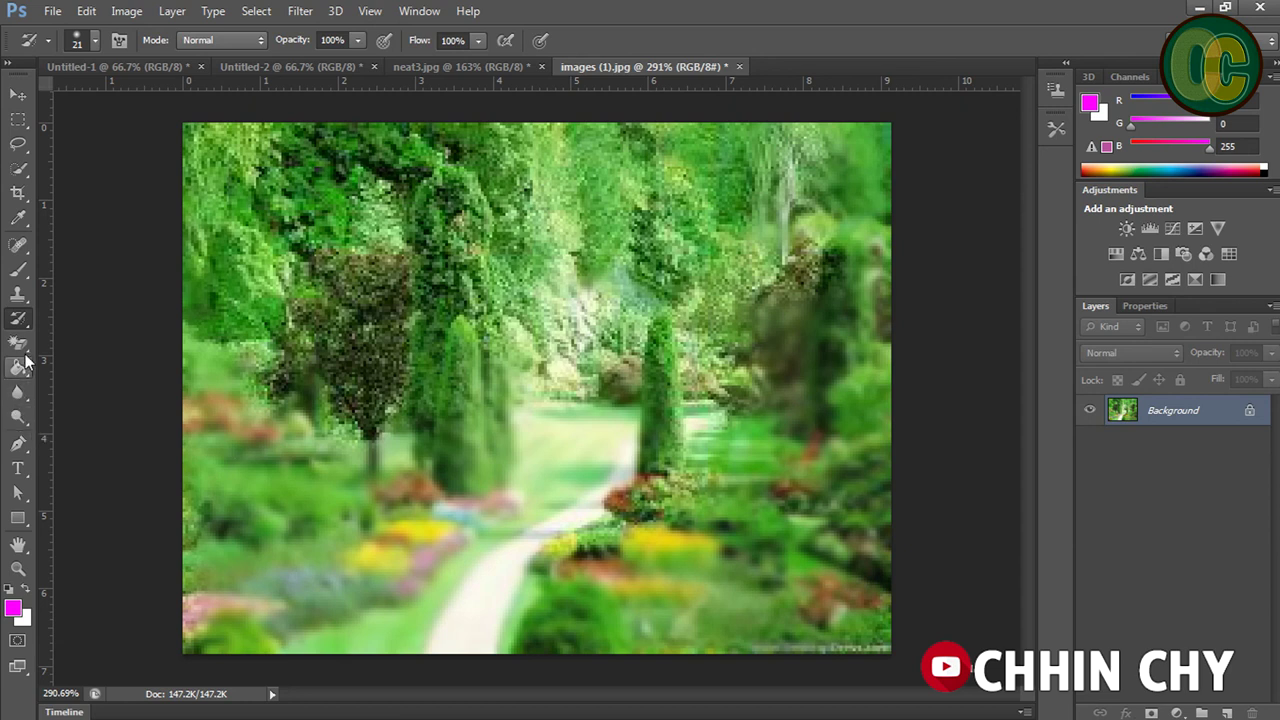
Browse the Eraser, Blur, Dodge, Paint Bucket and Pen tool flyouts
{"action": "left_click", "coordinate": [31, 349]}
{"action": "left_click", "coordinate": [17, 392]}
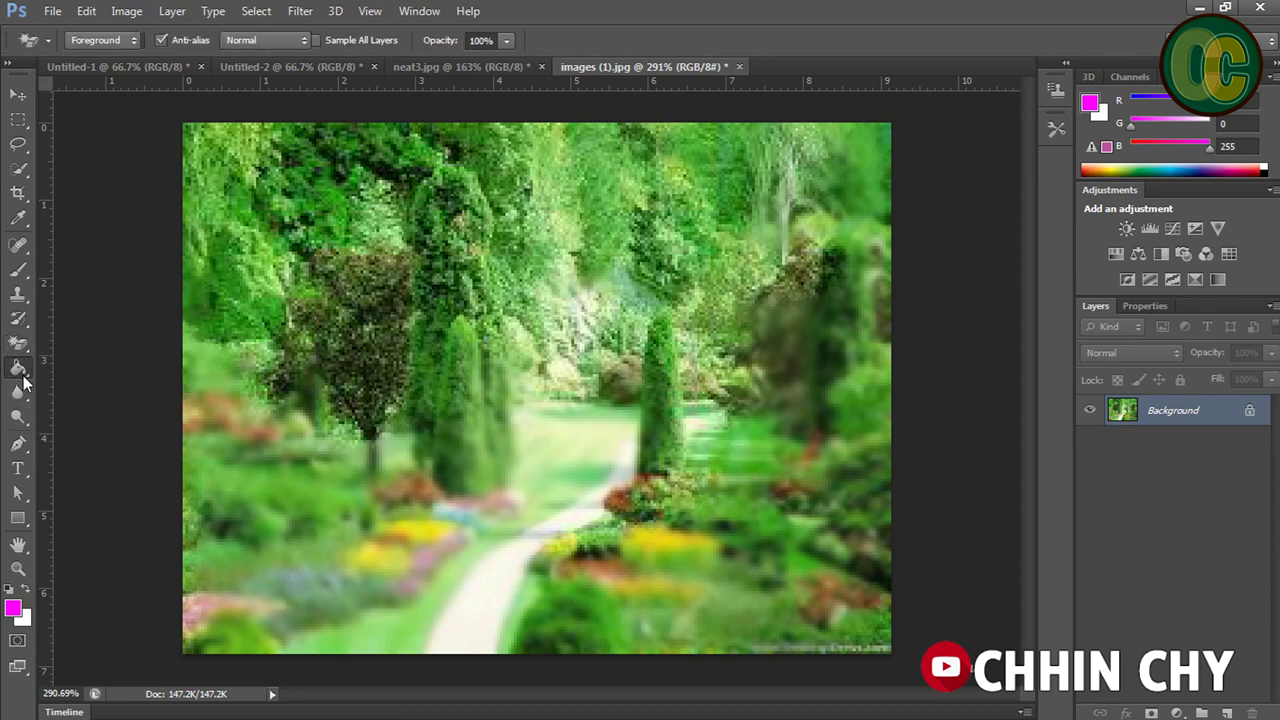
{"action": "right_click", "coordinate": [20, 395]}
{"action": "right_click", "coordinate": [27, 420]}
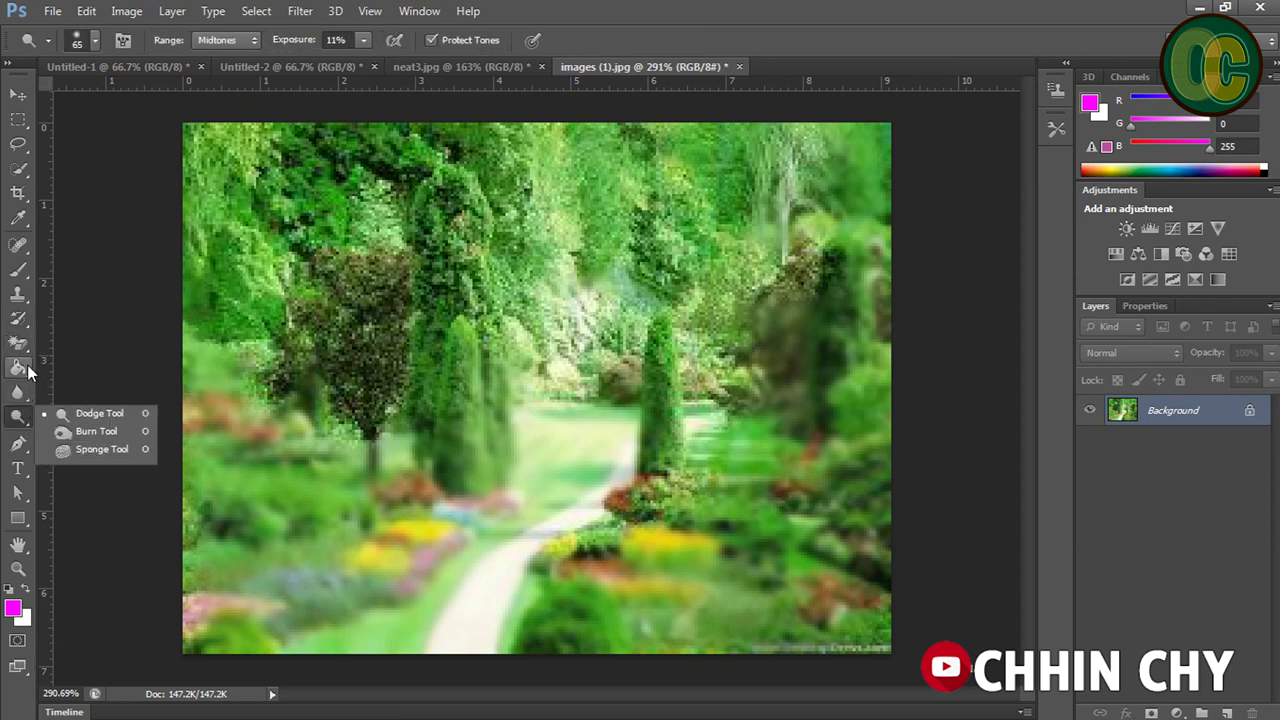
{"action": "left_click", "coordinate": [29, 371]}
{"action": "left_click", "coordinate": [29, 371]}
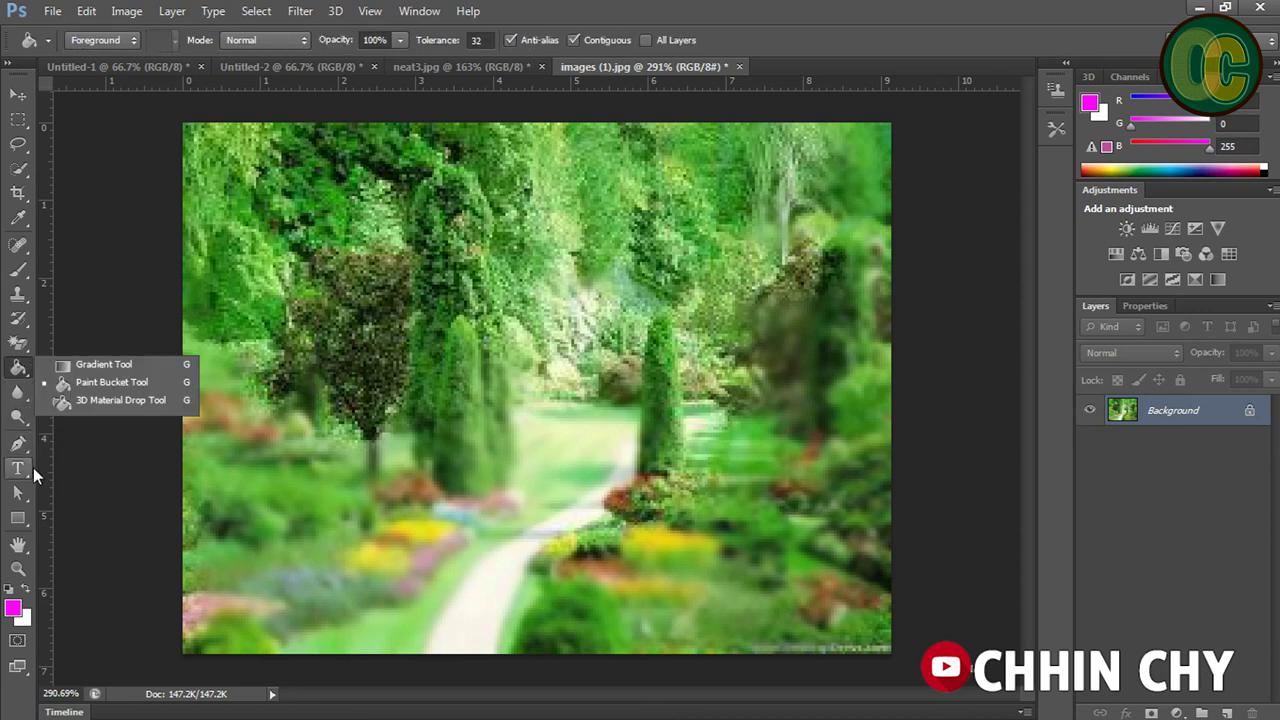
{"action": "left_click", "coordinate": [33, 442]}
{"action": "right_click", "coordinate": [33, 441]}
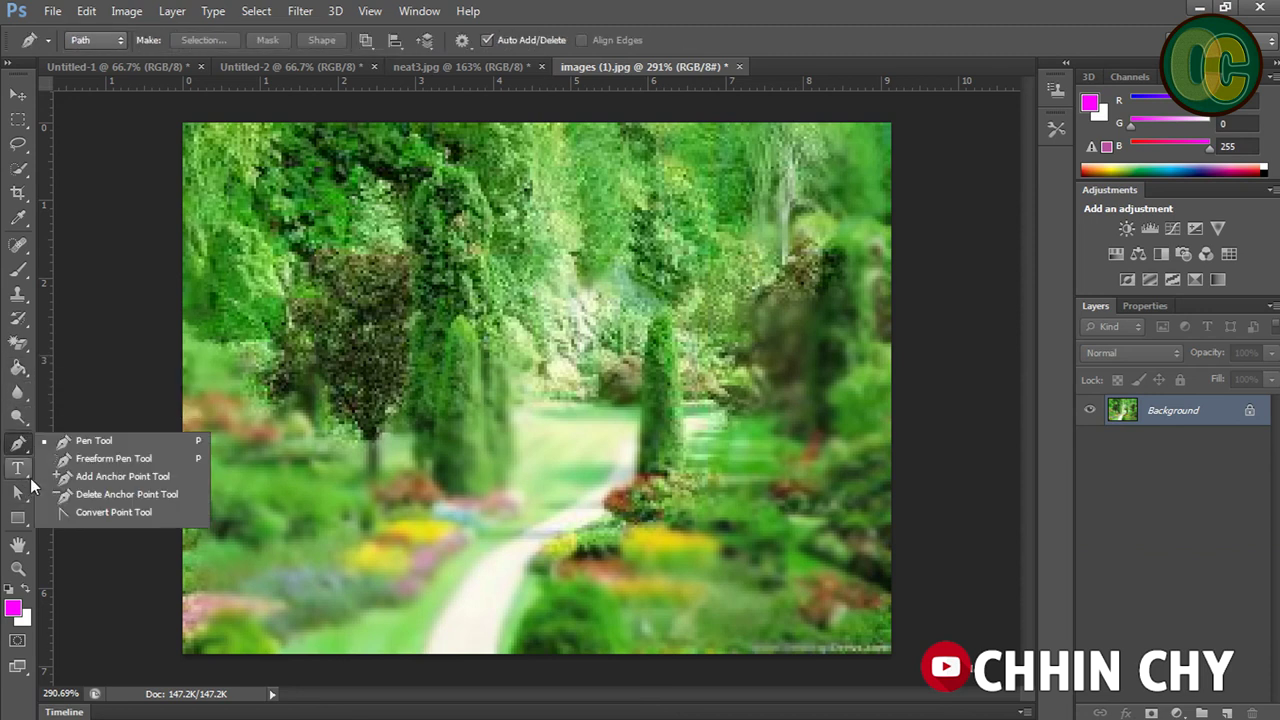
{"action": "left_click", "coordinate": [30, 490]}
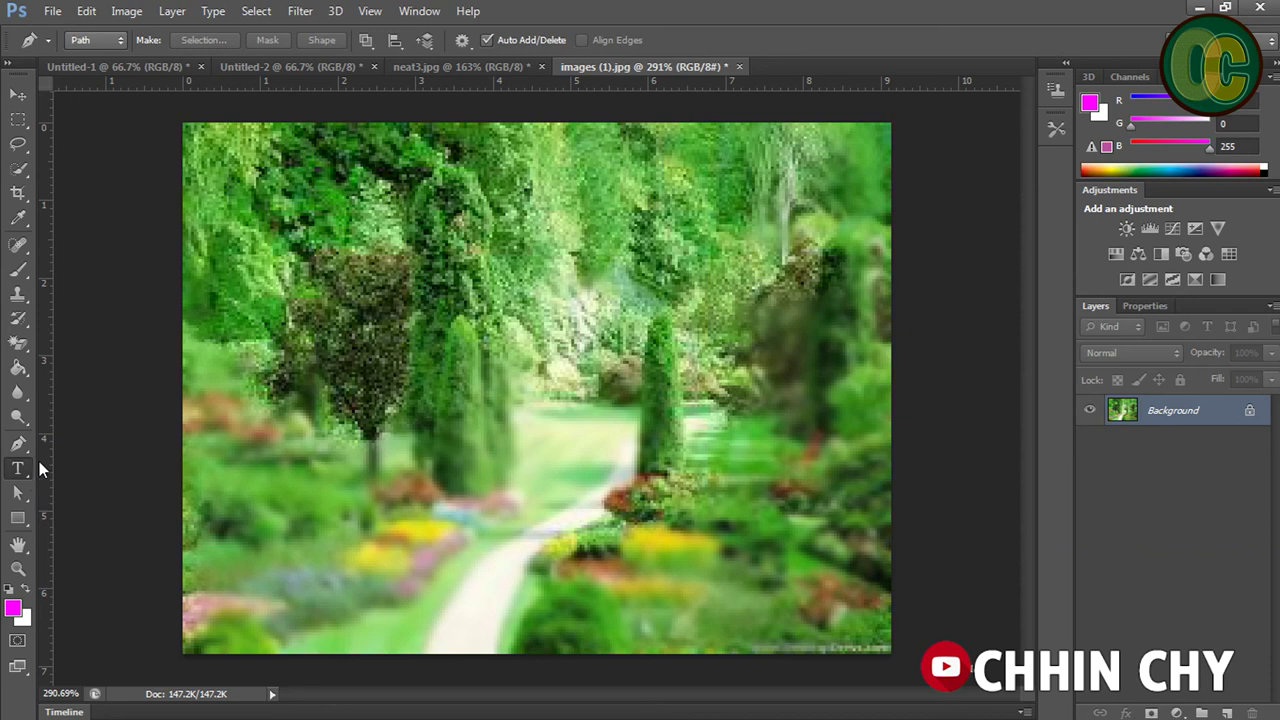
Switch to the Type then Move tool and minimize Photoshop to the desktop
{"action": "key", "text": "t"}
{"action": "key", "text": "v"}
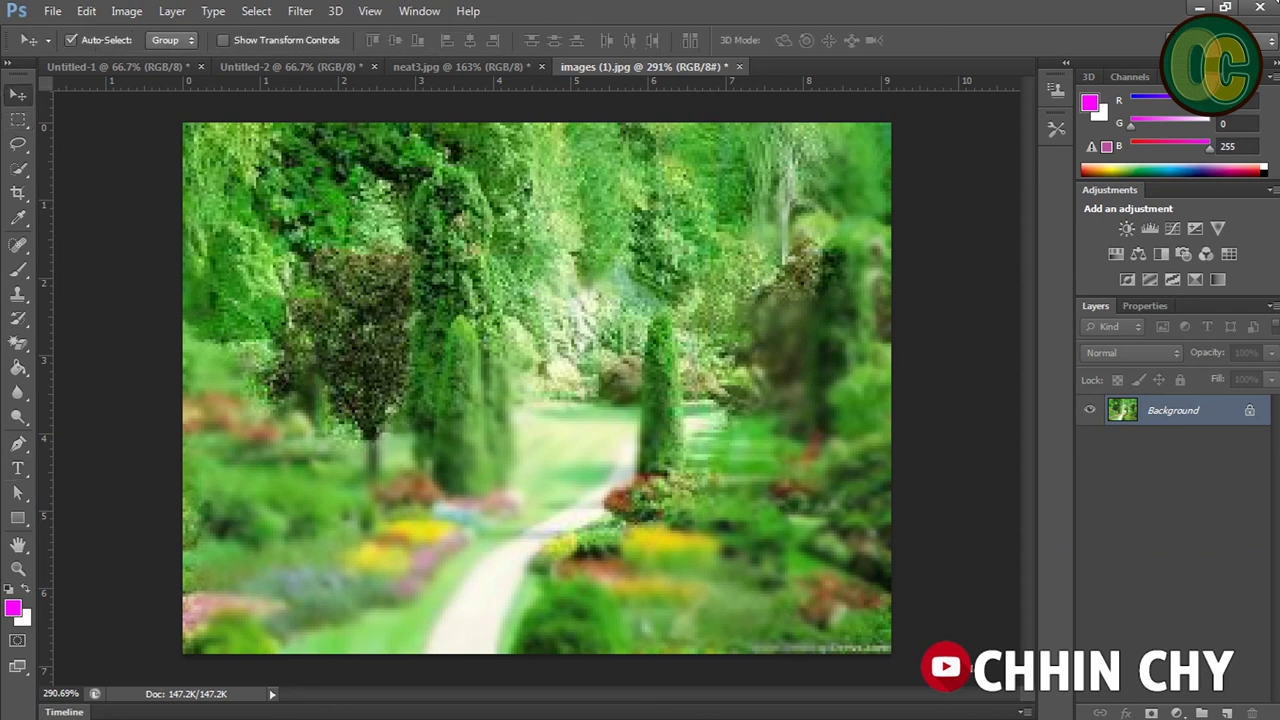
{"action": "left_click", "coordinate": [1199, 9]}
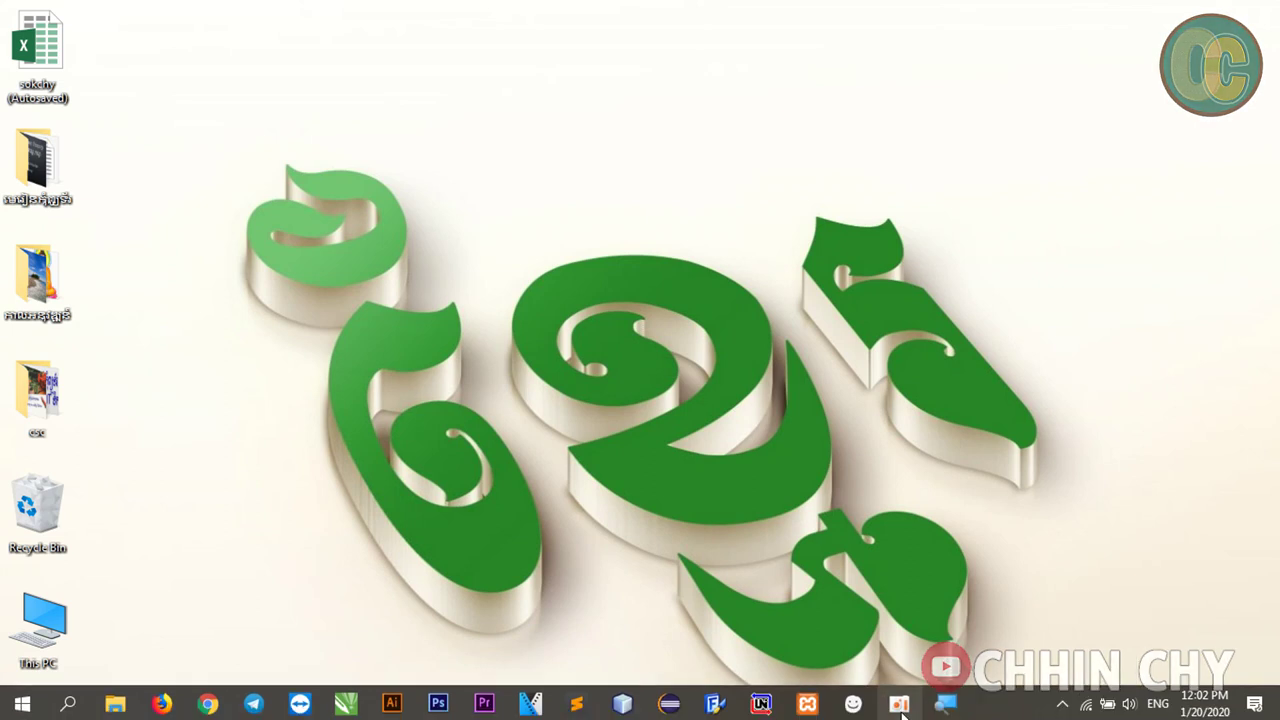
Restore the oCam recorder window from the taskbar to see the elapsed recording time
{"action": "left_click", "coordinate": [757, 703]}
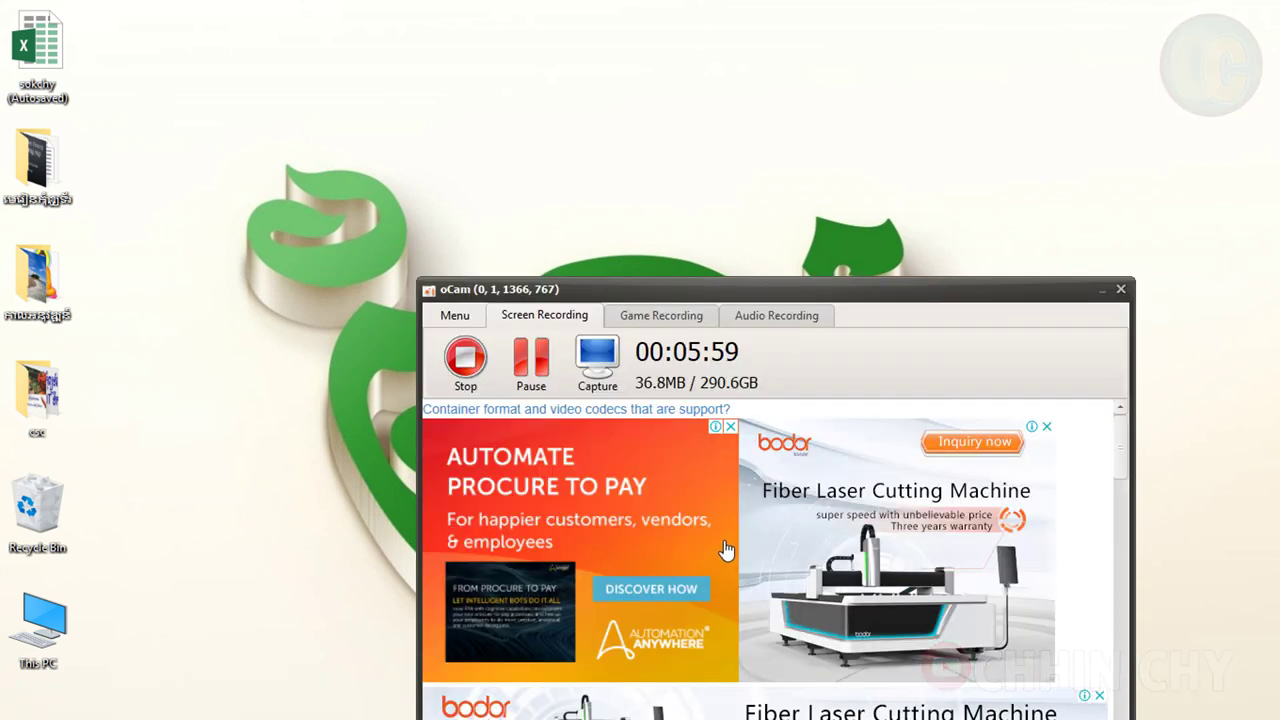